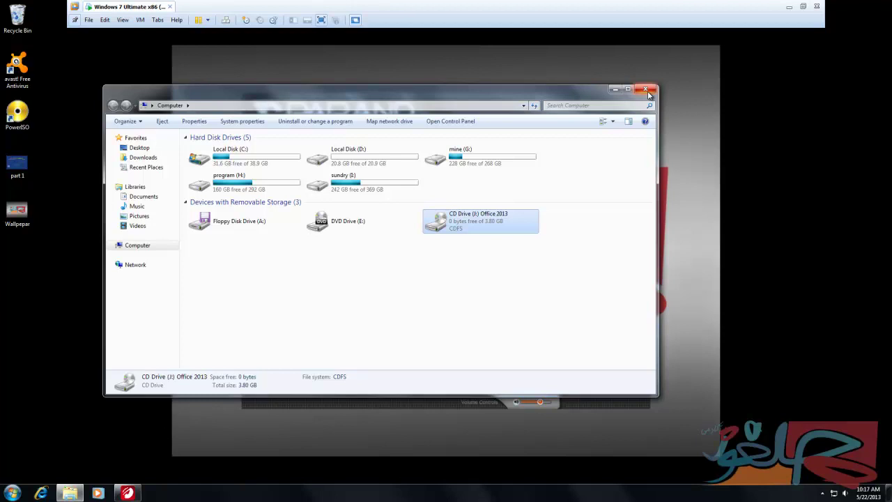
Confirm in System Properties that Windows 7 is 32-bit, then choose the Parand menu's 32-bit applications.
left_click(648, 90)
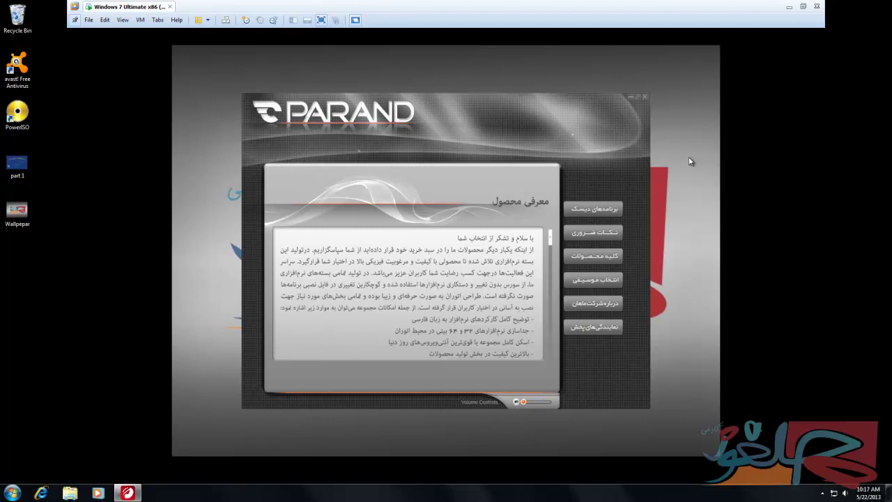
left_click(592, 213)
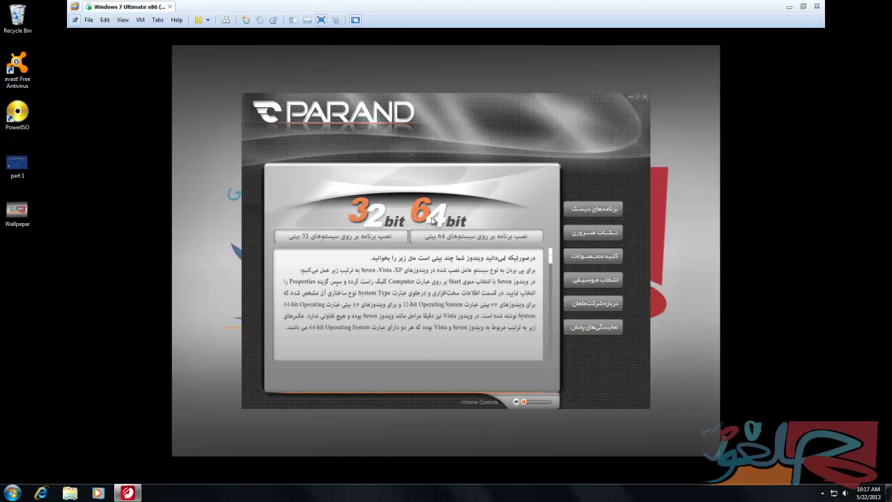
left_click(12, 493)
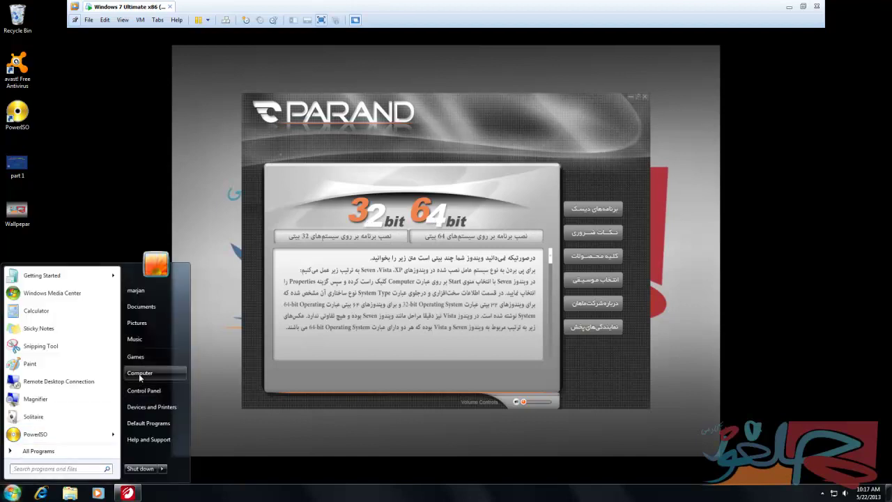
right_click(139, 377)
left_click(222, 452)
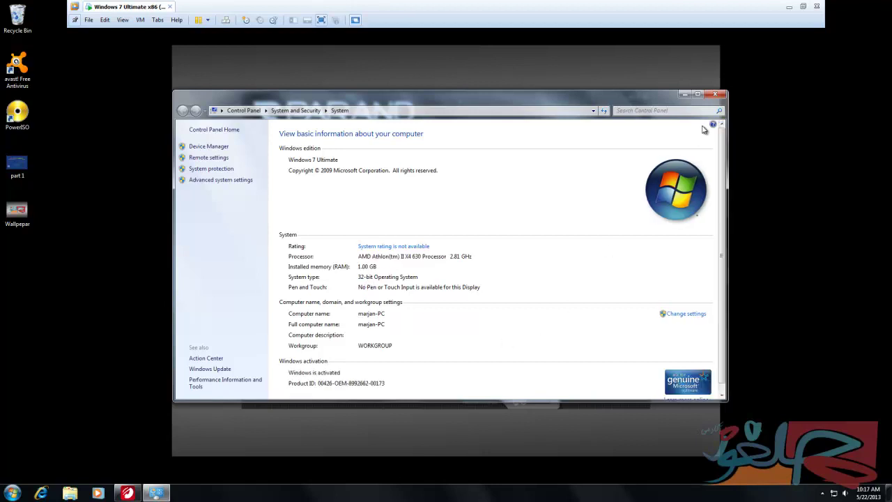
left_click(715, 95)
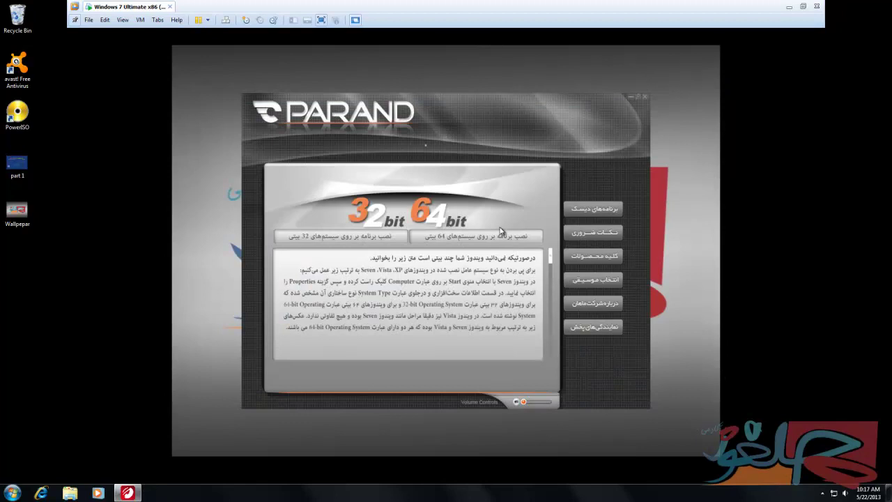
left_click(359, 243)
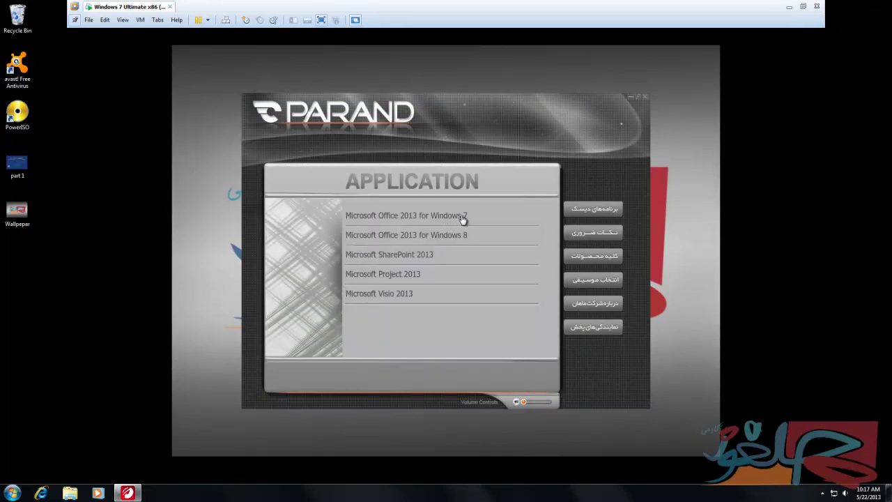
Launch the Office 2013 for Windows 7 installer, approve the UAC prompt, and close the Parand launcher.
left_click(418, 220)
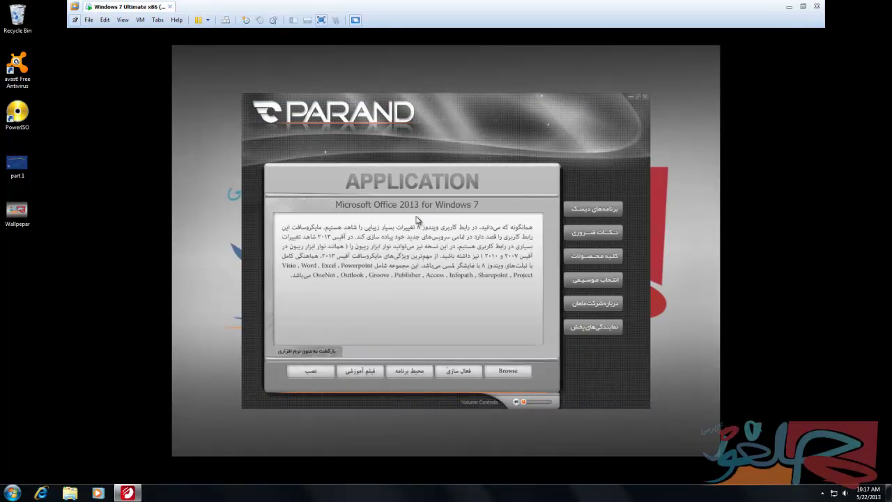
left_click(309, 373)
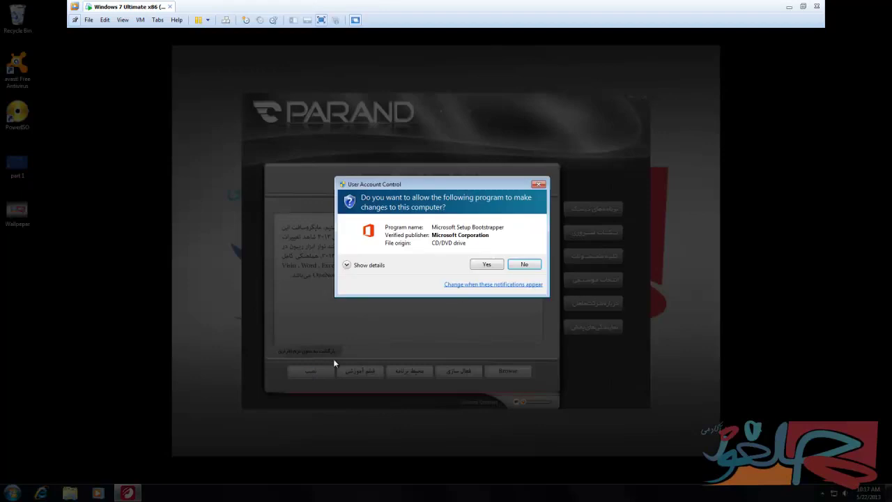
key("alt+y")
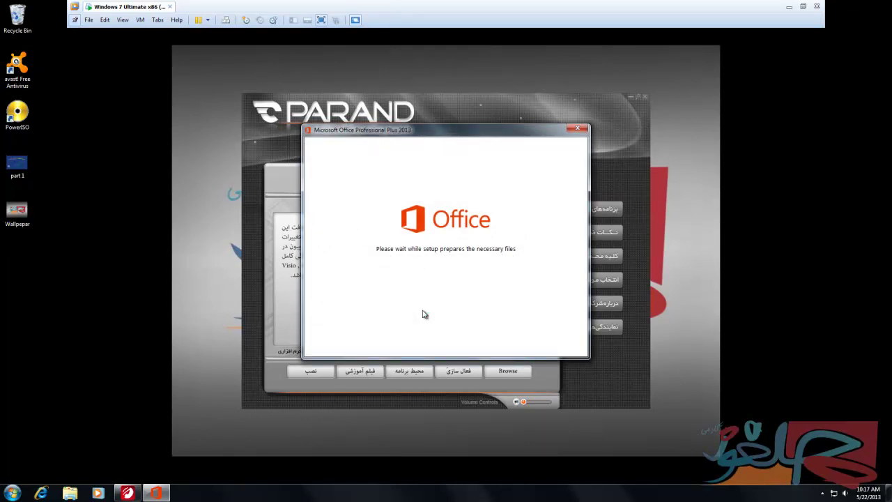
left_click(644, 96)
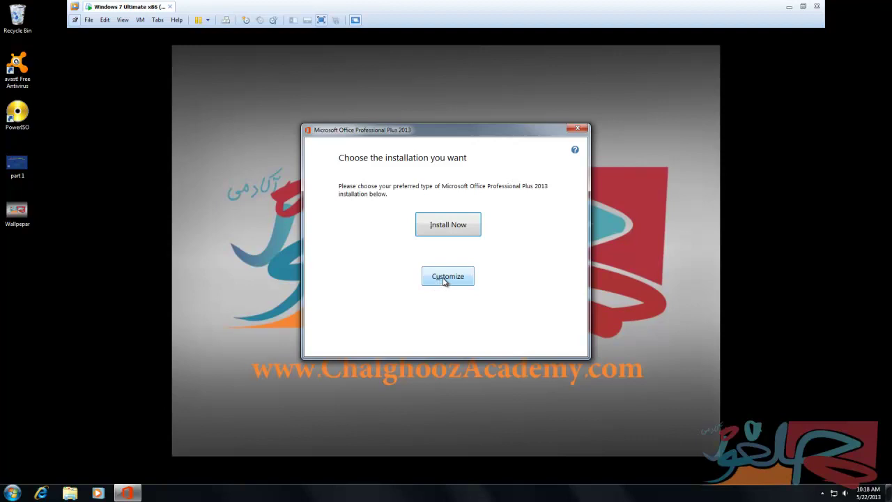
Choose Customize and set Lync, OneNote, Publisher and Visio Viewer to Not Available.
left_click(449, 279)
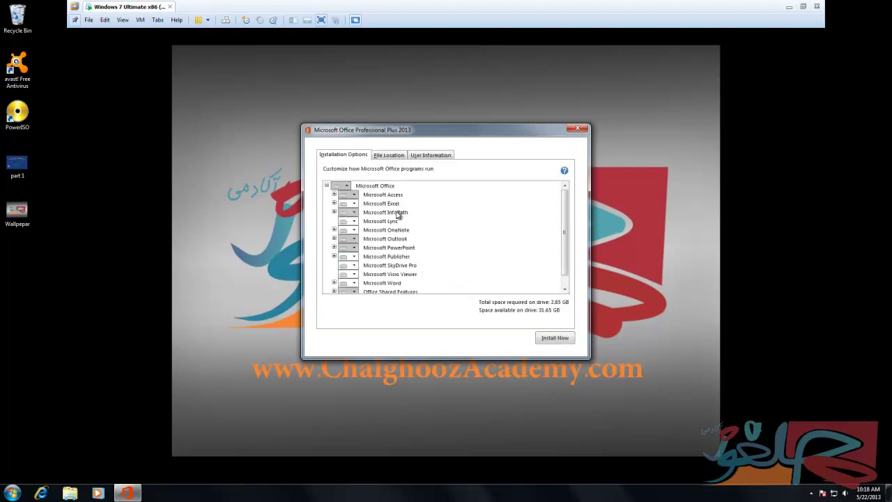
left_click(354, 222)
left_click(354, 222)
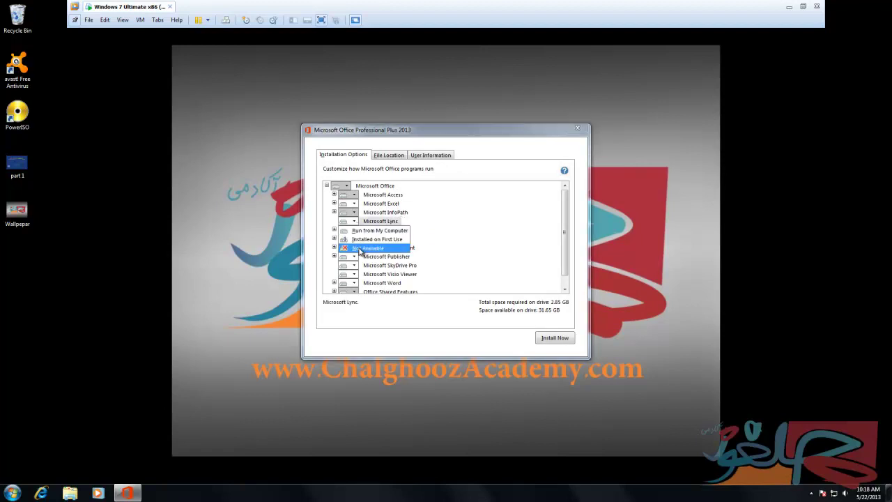
left_click(361, 254)
left_click(354, 230)
left_click(355, 230)
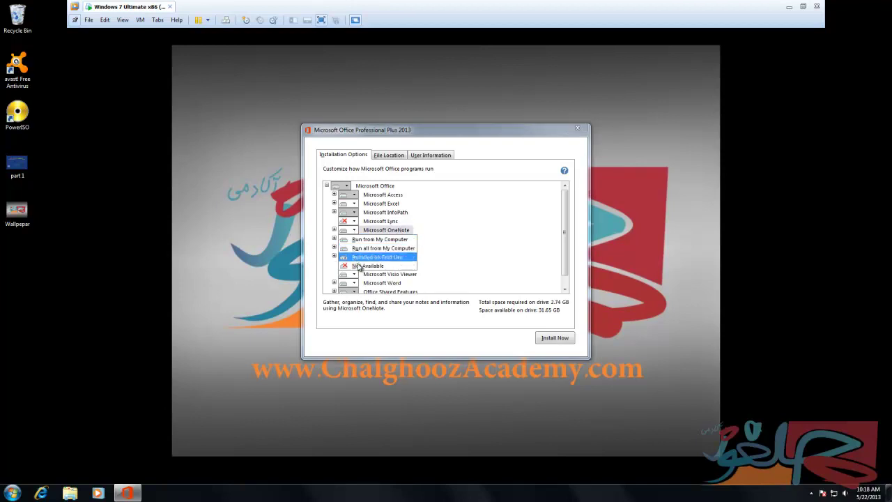
left_click(373, 261)
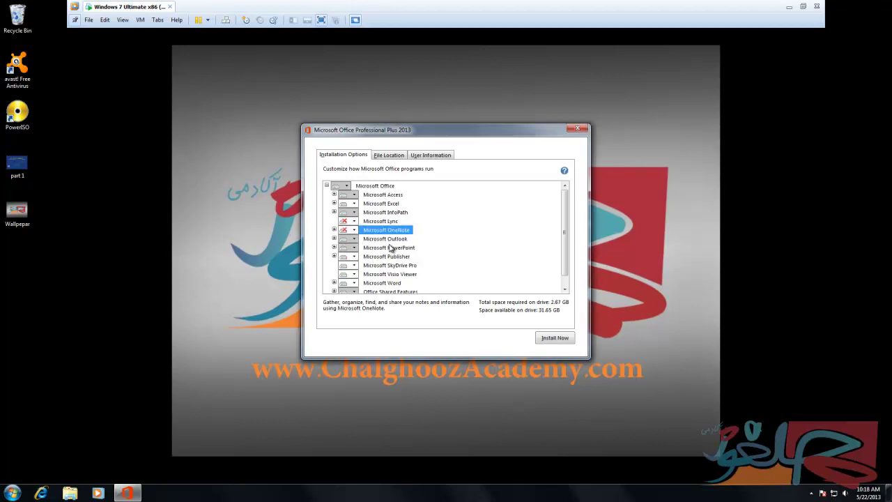
left_click(354, 257)
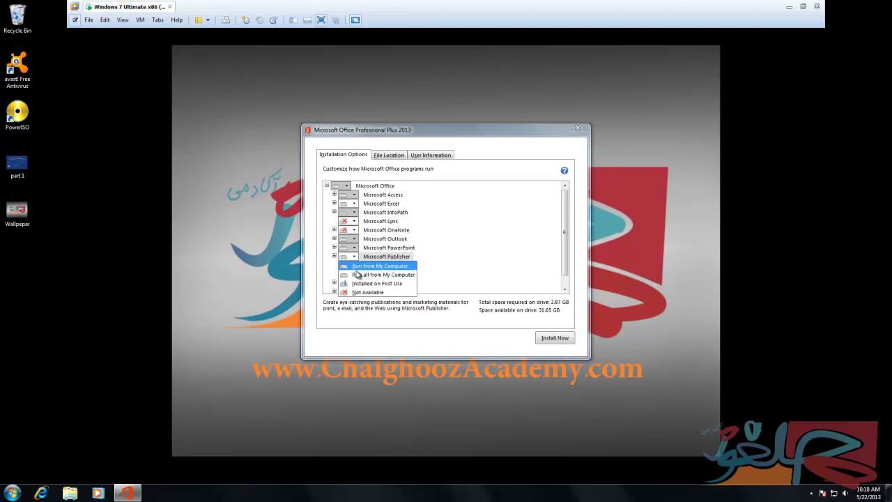
left_click(361, 293)
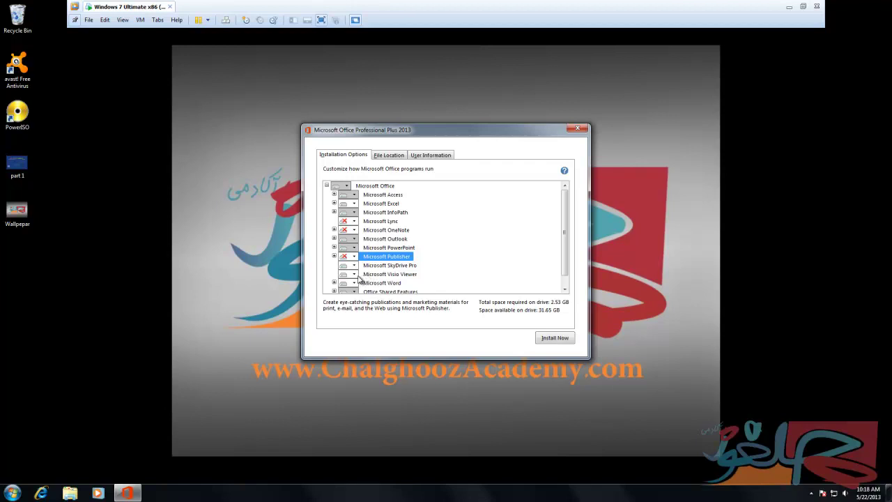
left_click(356, 276)
left_click(356, 276)
left_click(360, 298)
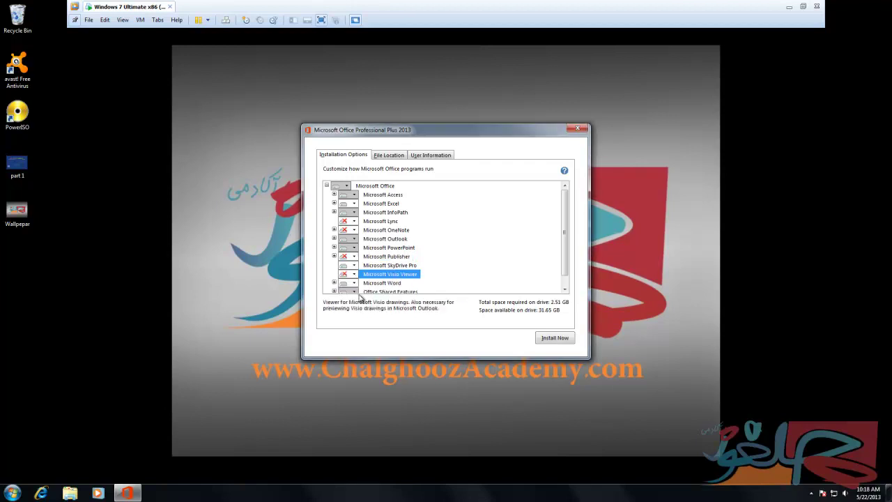
Review the File Location and User Information tabs, then start the customized installation.
scroll(566, 256, "down", 2)
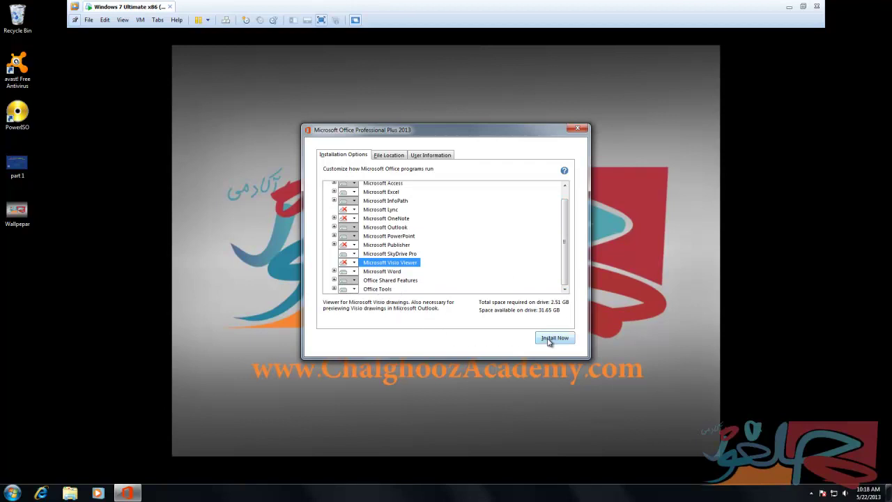
left_click(386, 159)
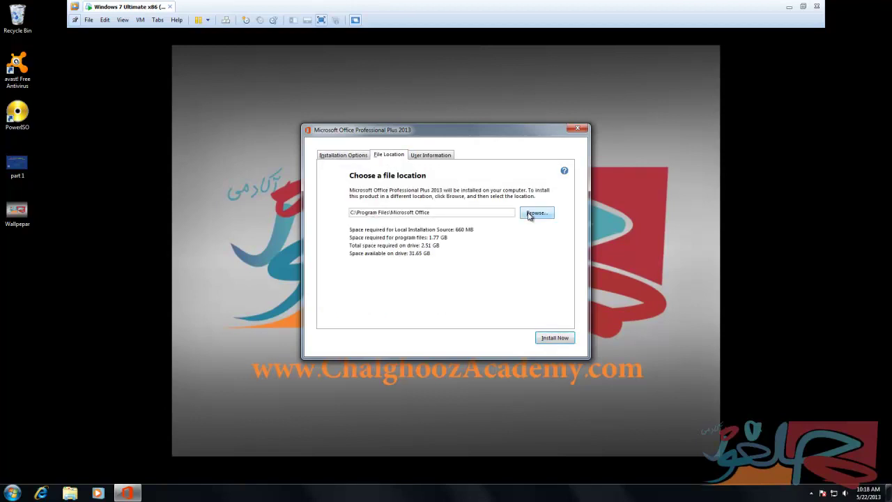
left_click(432, 160)
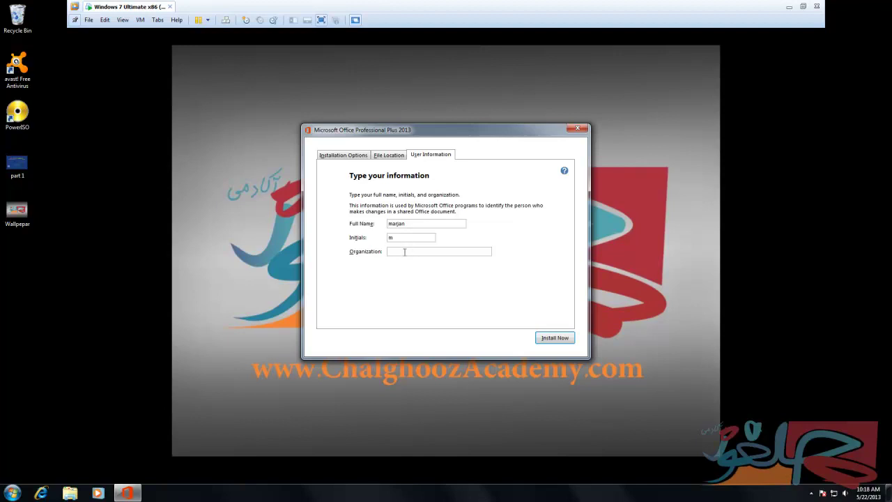
left_click(352, 155)
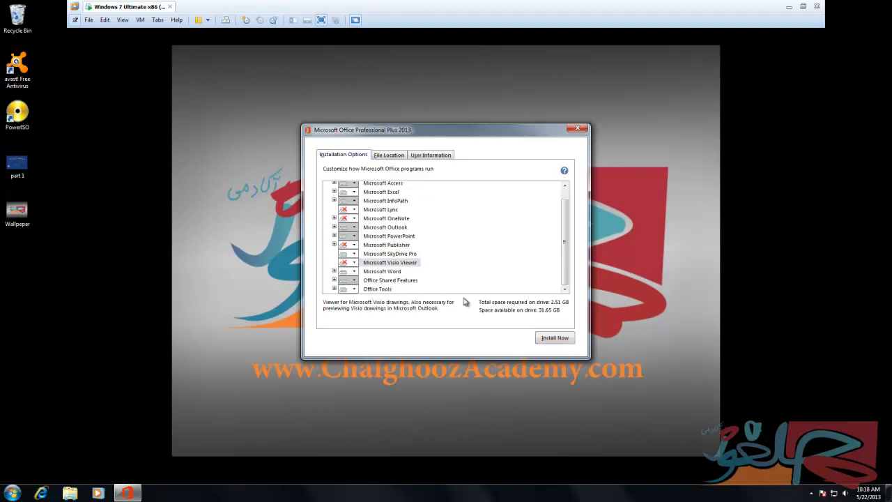
left_click(556, 339)
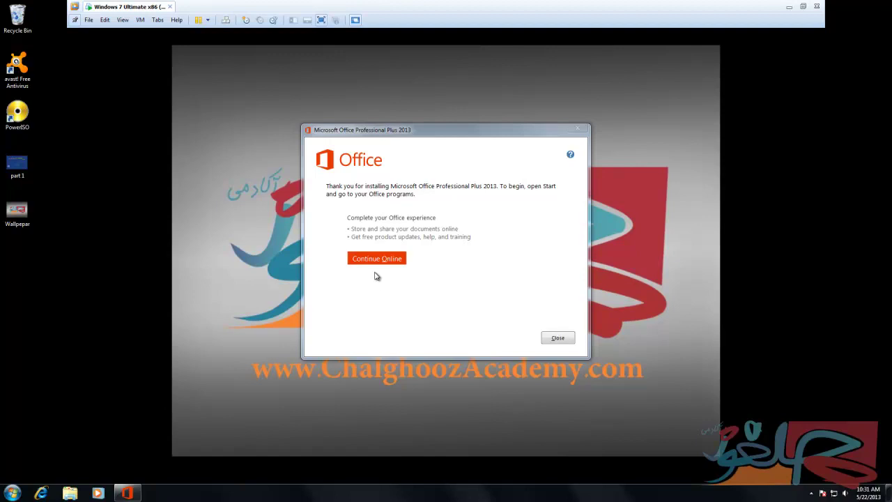
Close Office 2013 Setup after the installation completes.
left_click(558, 339)
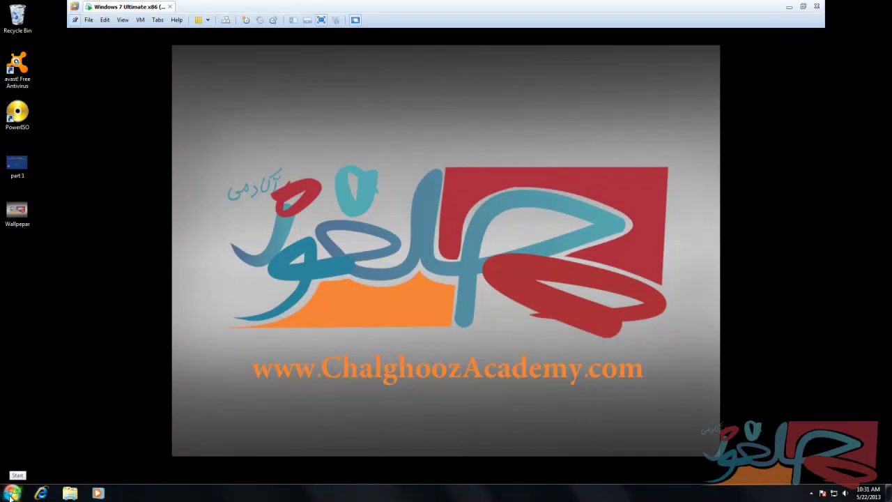
Send Word 2013 from All Programs > Microsoft Office 2013 to the desktop as a shortcut.
left_click(14, 495)
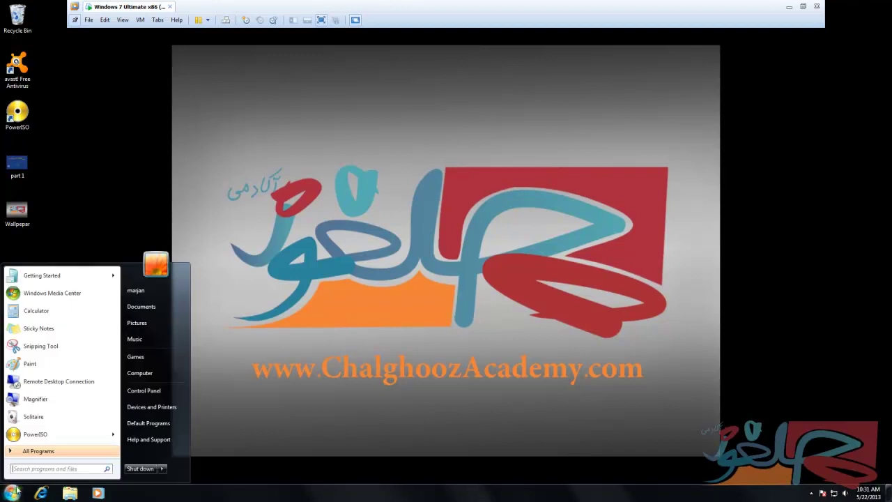
left_click(35, 452)
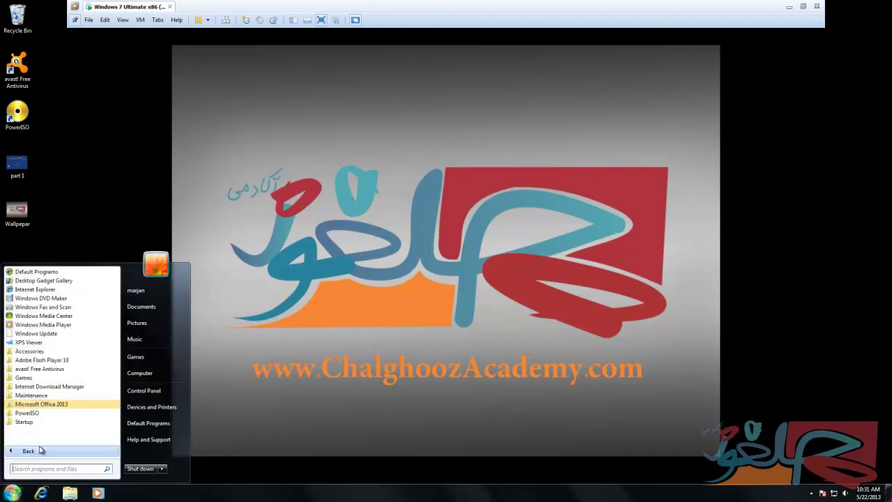
left_click(58, 407)
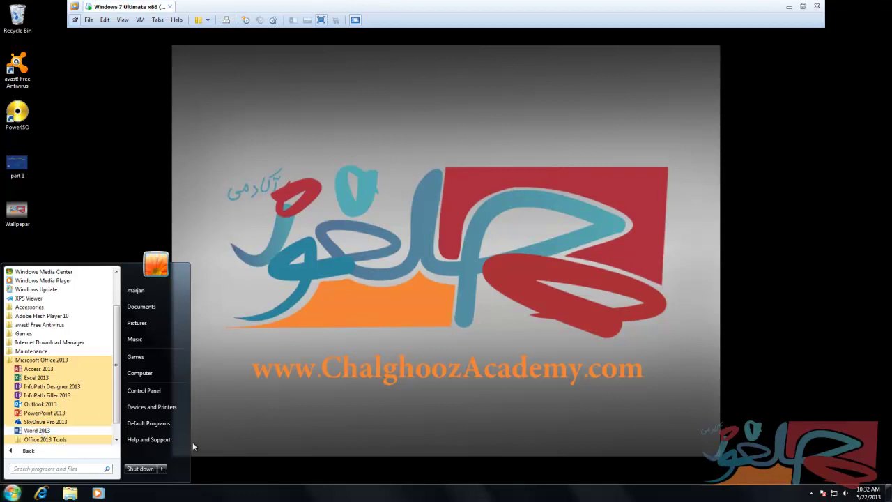
right_click(38, 431)
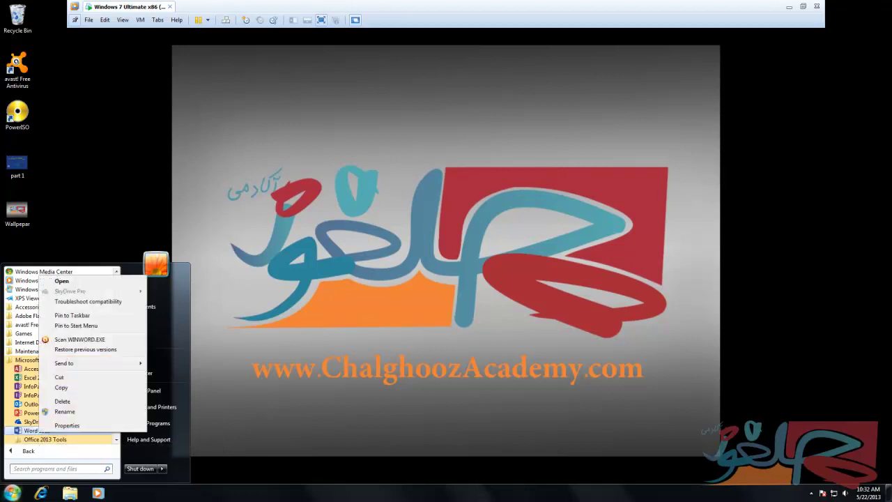
mouse_move(94, 363)
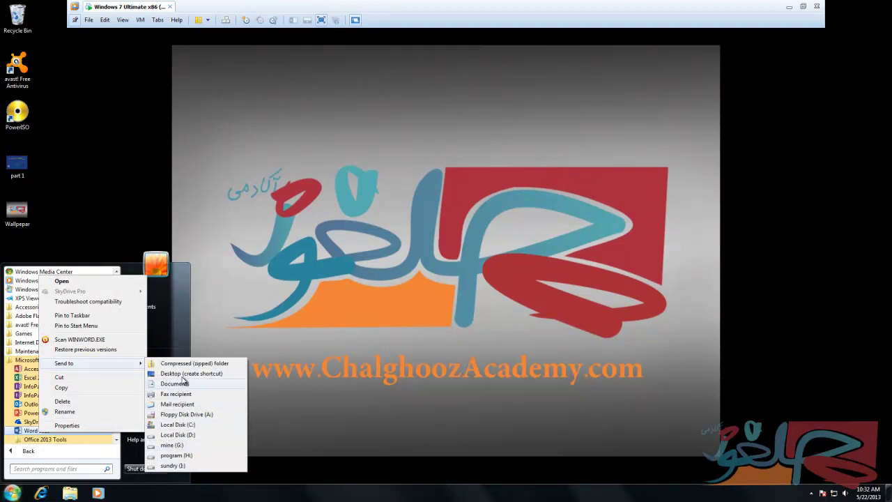
left_click(183, 375)
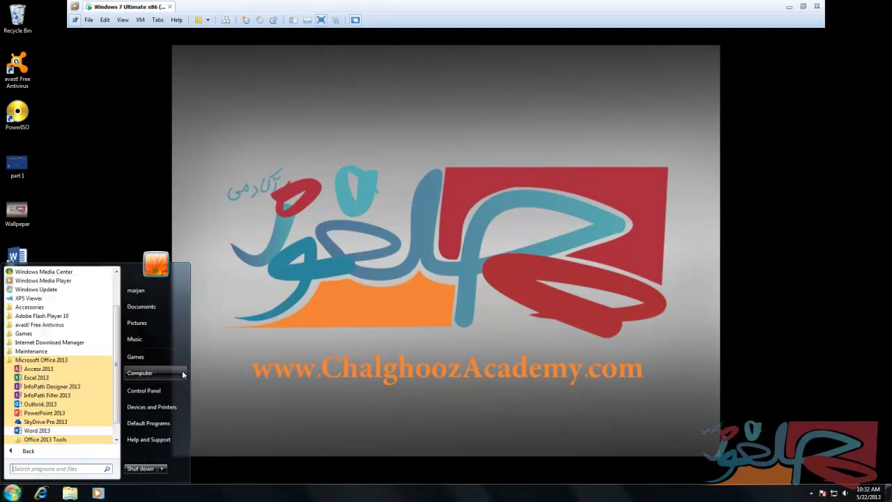
left_click(223, 318)
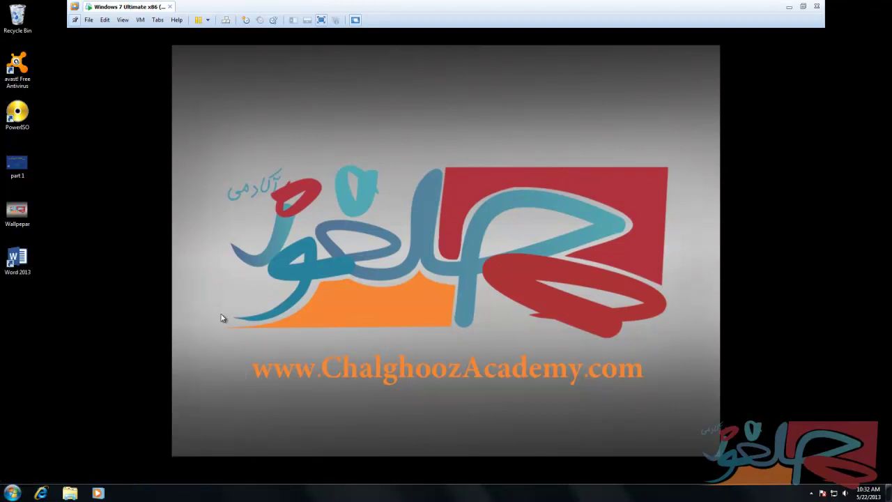
left_click(19, 261)
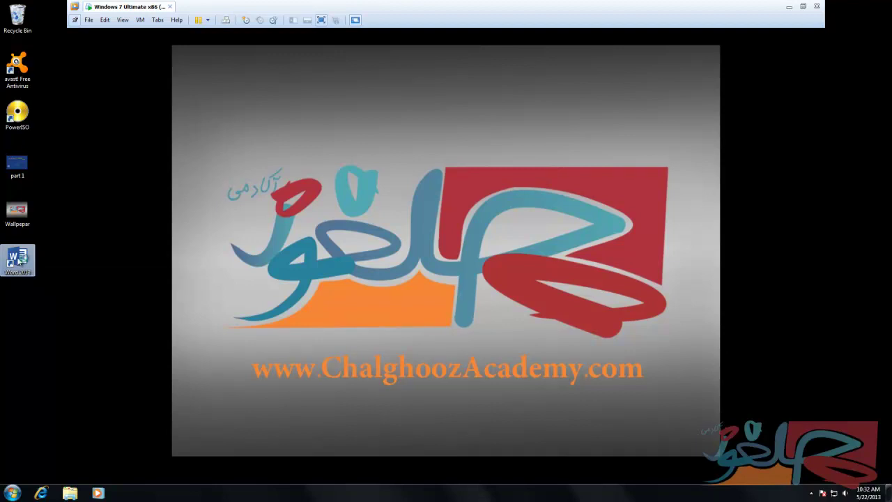
Start Word 2013 from the desktop shortcut and create a Blank document.
double_click(18, 261)
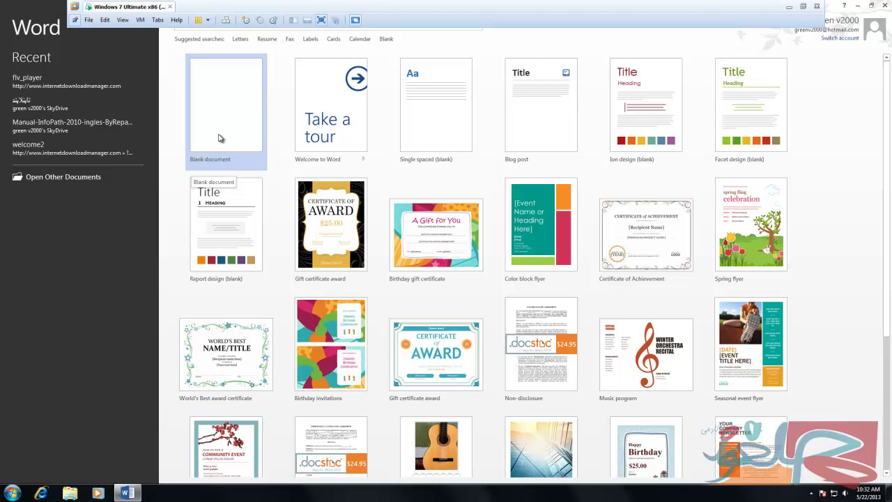
left_click(218, 138)
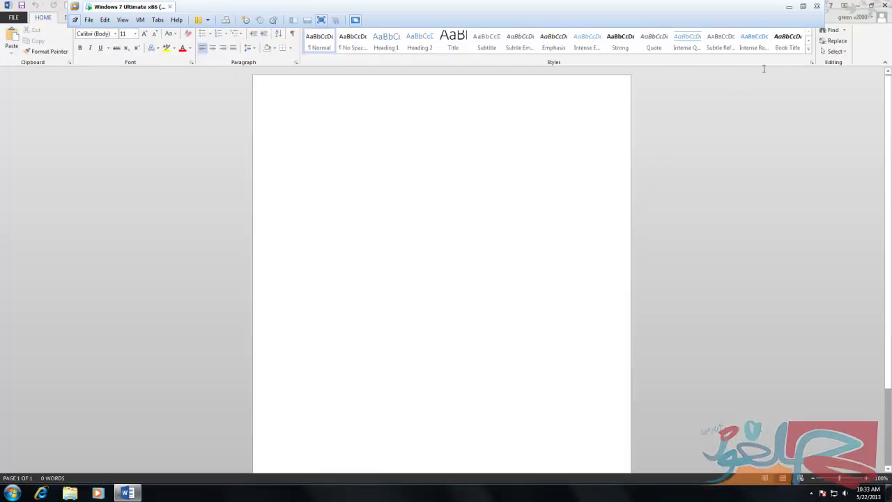
In Word Options > General, set the Office Background to Tree Rings and keep the Dark Gray theme.
key("ctrl+o")
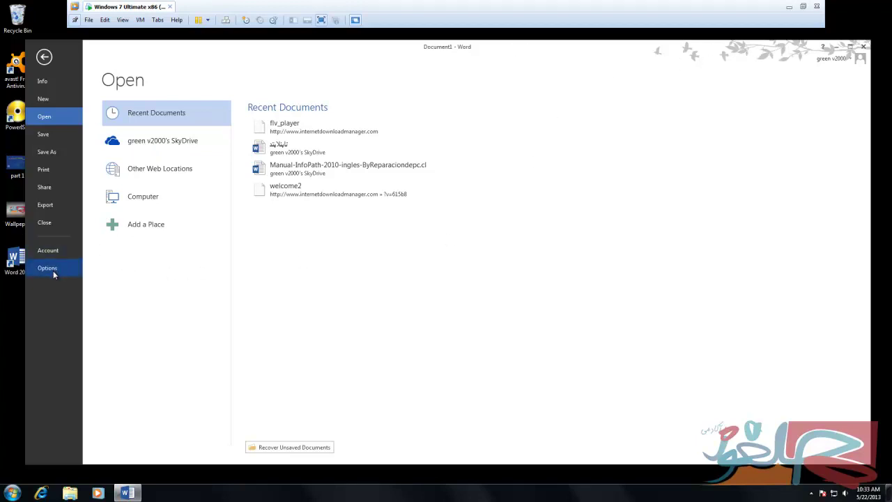
left_click(53, 270)
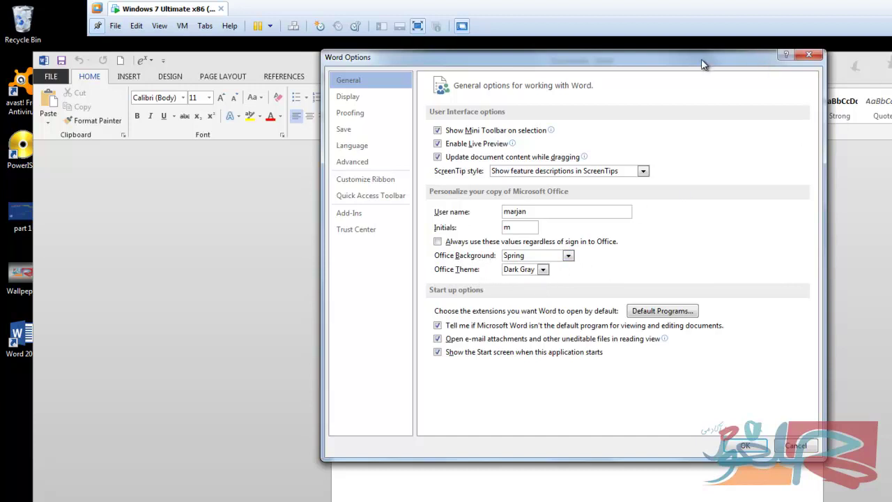
left_click_drag(702, 59, 594, 92)
left_click(460, 289)
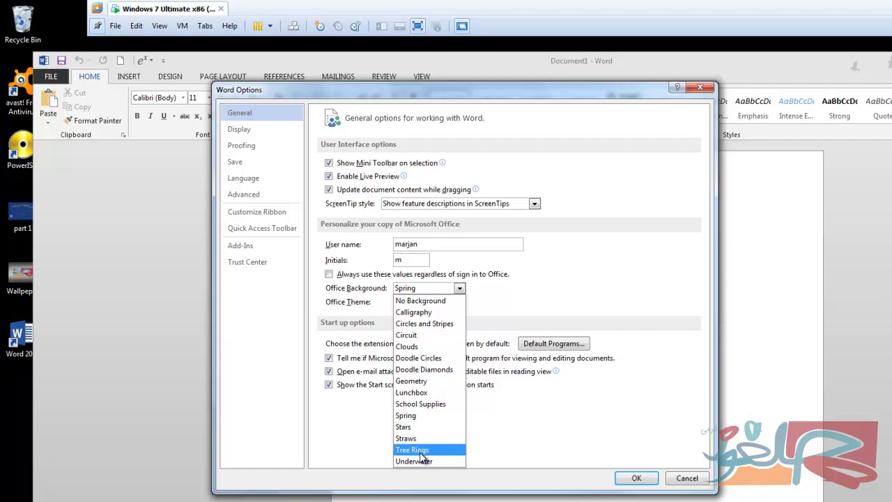
left_click(421, 451)
left_click(434, 302)
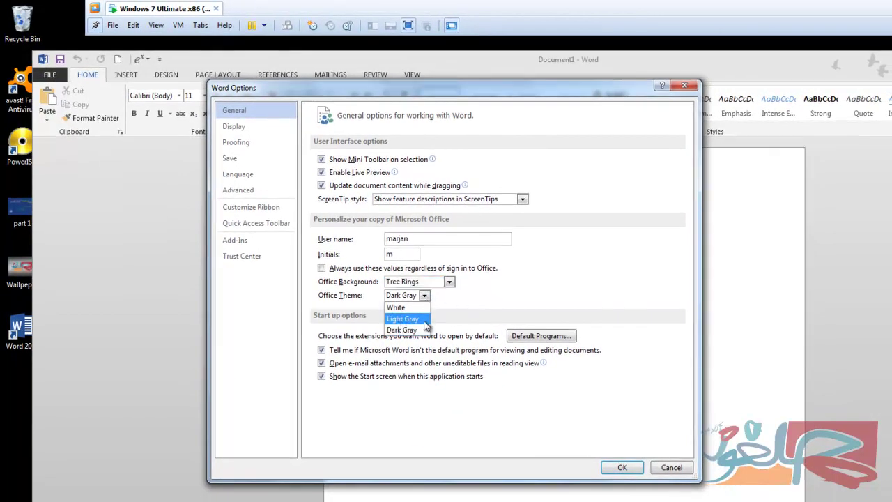
left_click(411, 331)
left_click(620, 467)
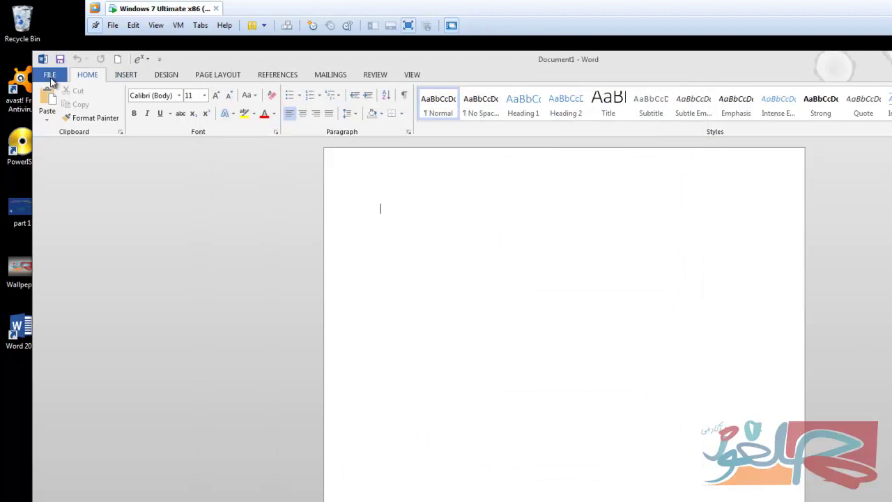
Switch the Office Background back to Spring in Word Options and apply it.
left_click(50, 77)
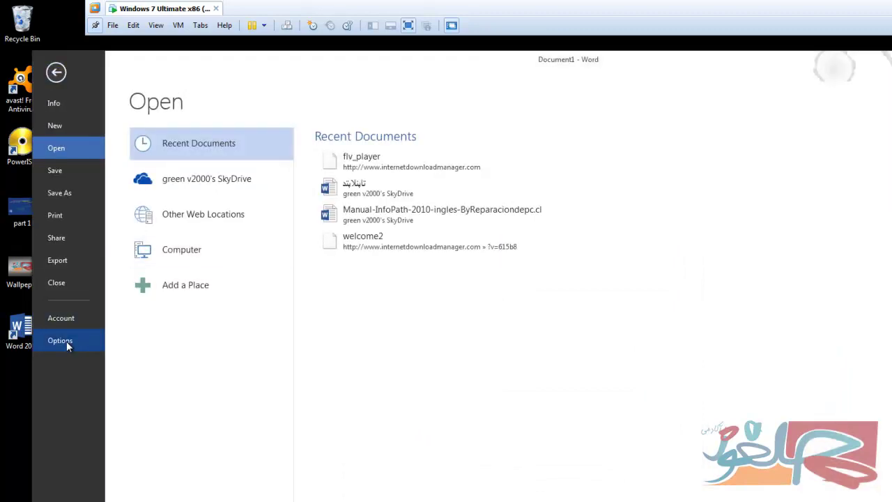
left_click(66, 341)
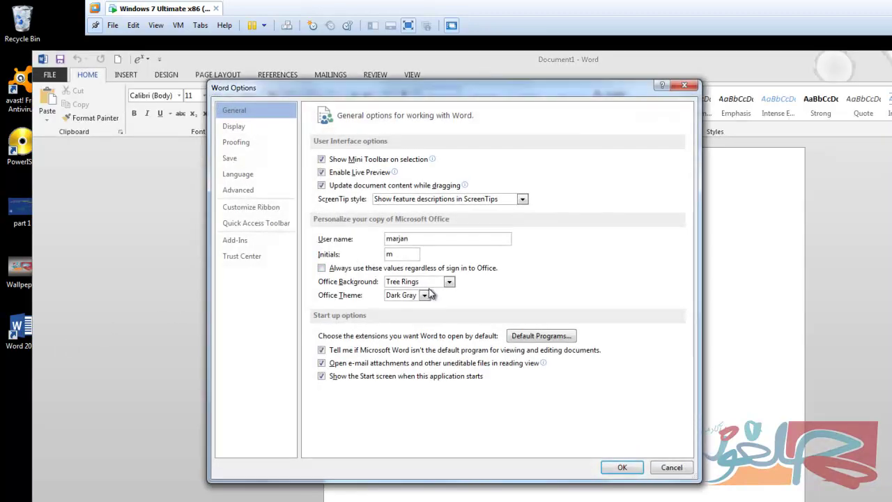
left_click(449, 281)
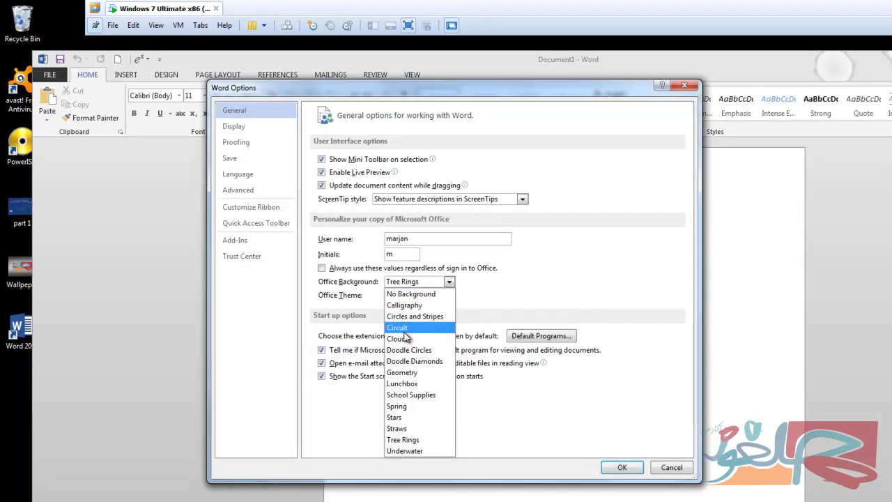
left_click(408, 409)
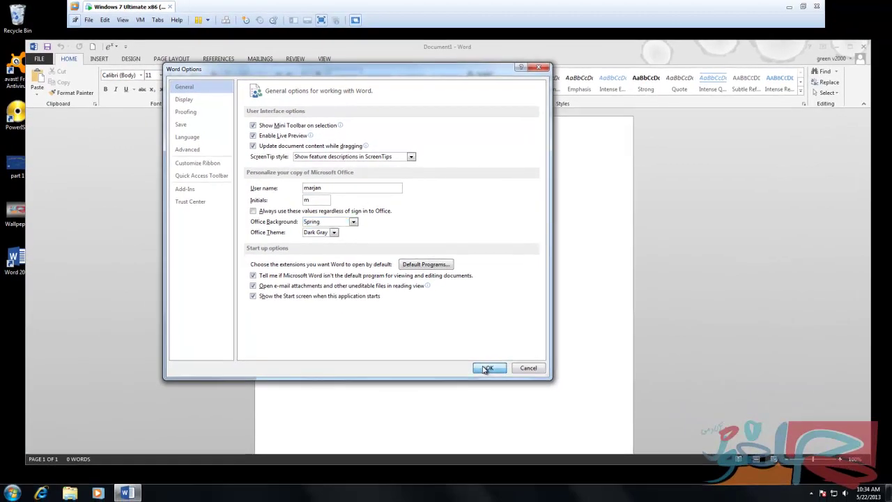
left_click(621, 467)
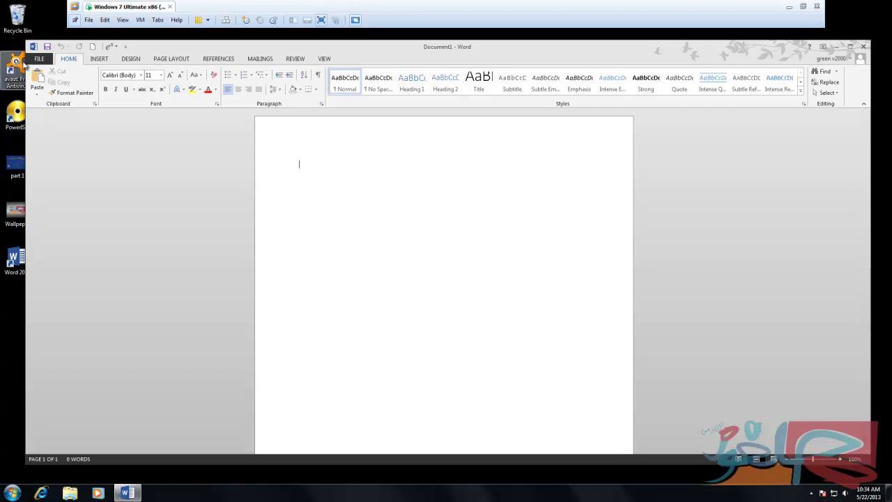
In Word Options > Advanced, set 'Show measurements in units of' to Centimeters.
left_click(41, 60)
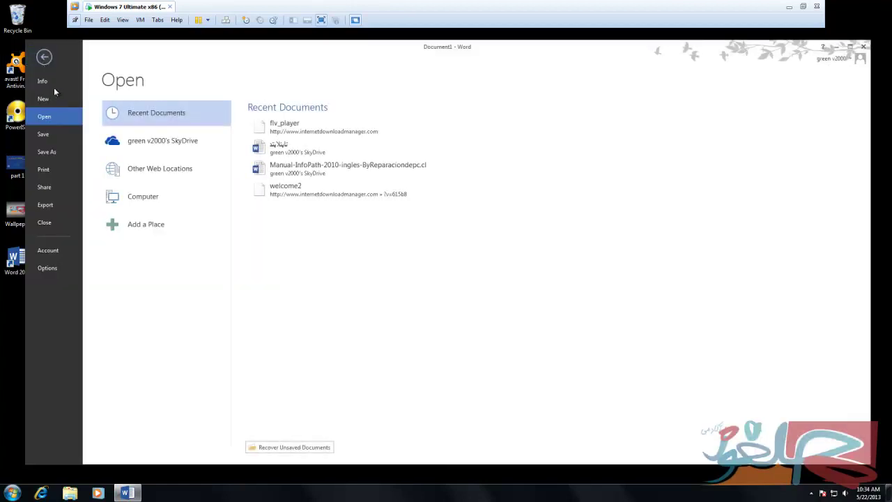
left_click(59, 273)
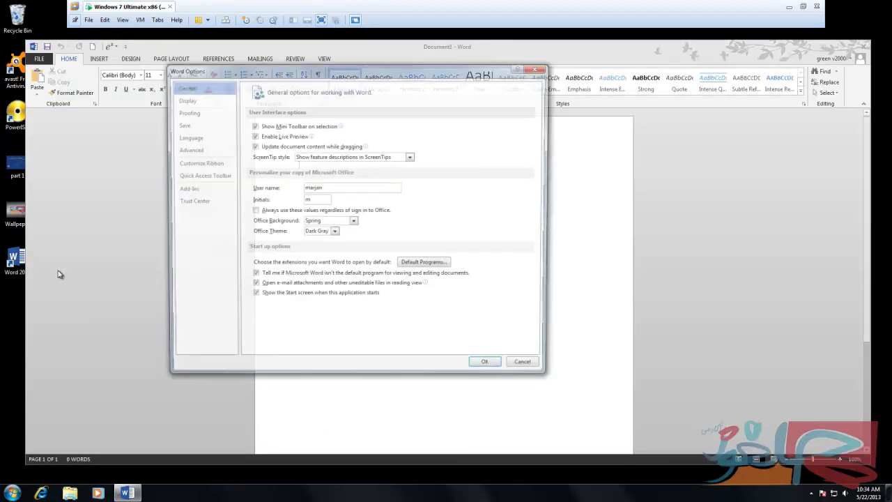
left_click(187, 152)
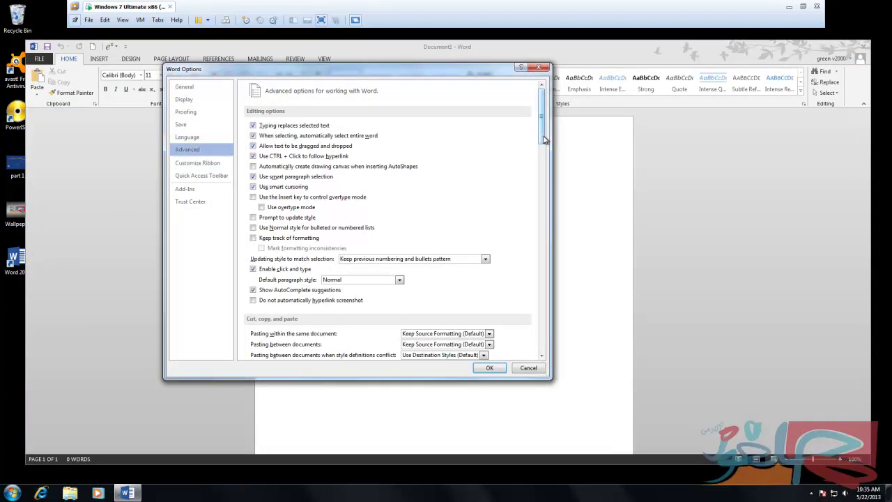
left_click_drag(547, 139, 565, 240)
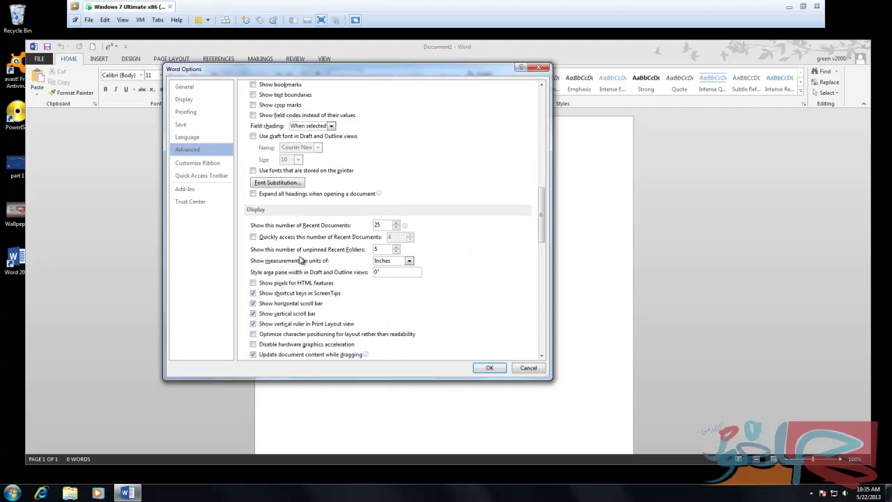
left_click(410, 261)
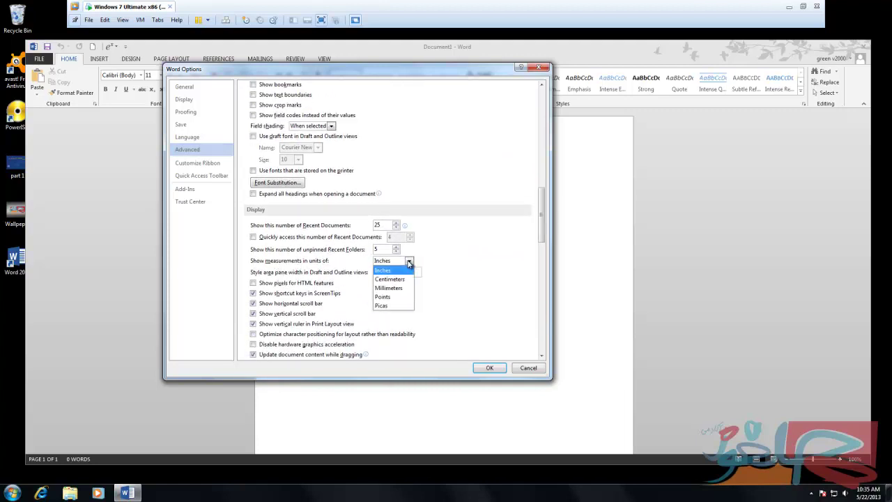
left_click(395, 280)
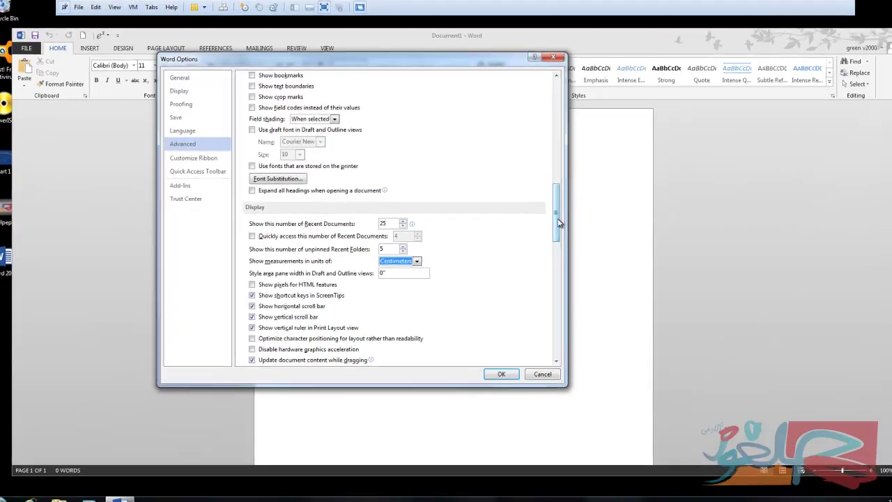
left_click_drag(558, 222, 558, 219)
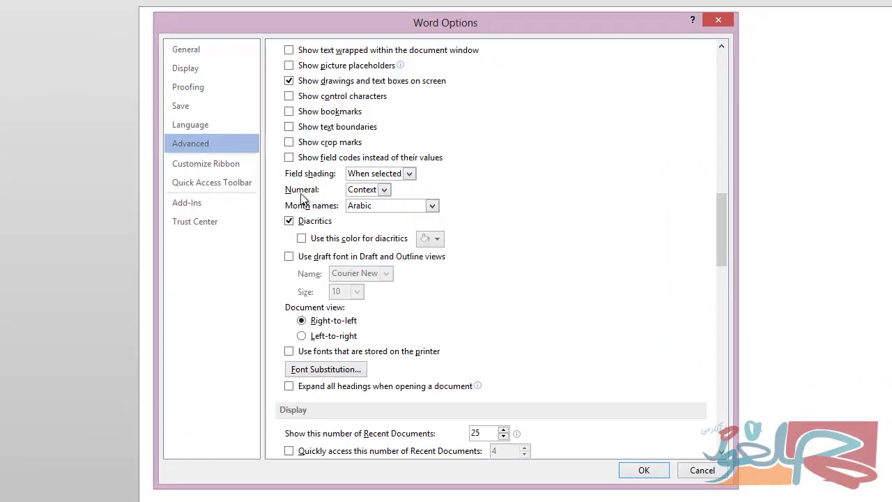
Leave the Numeral setting at Context and confirm Word Options with OK.
left_click(383, 191)
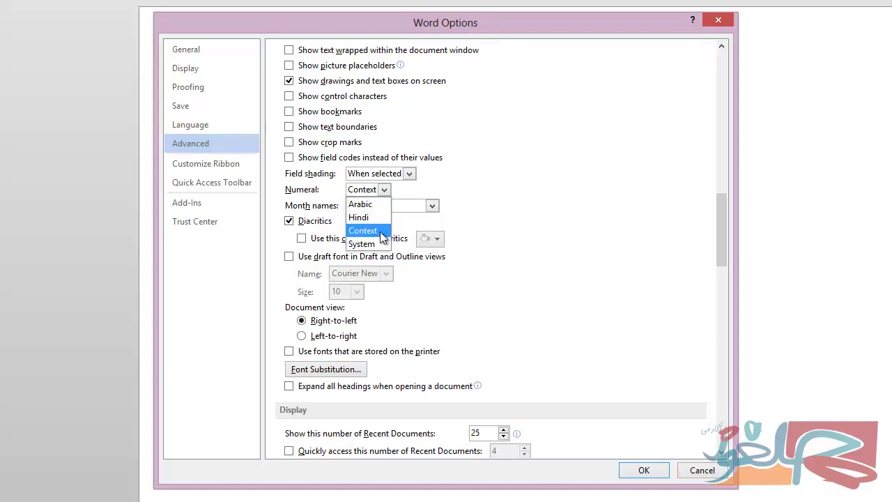
left_click(383, 235)
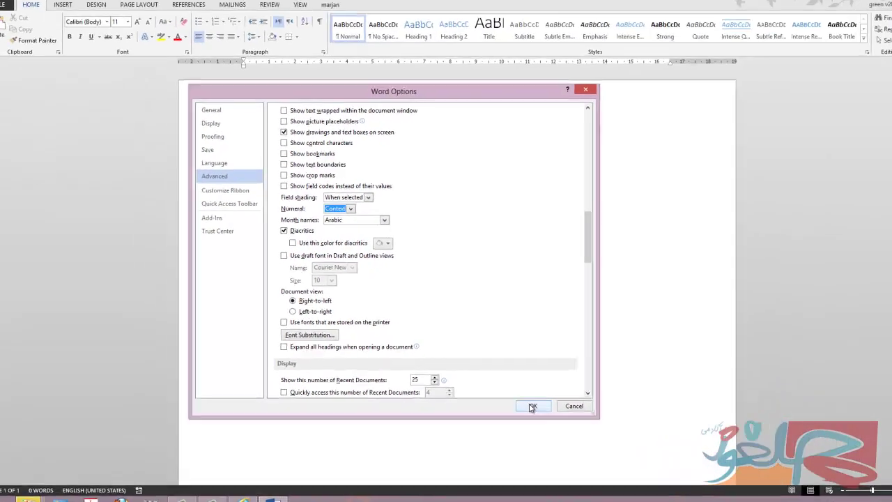
left_click(532, 406)
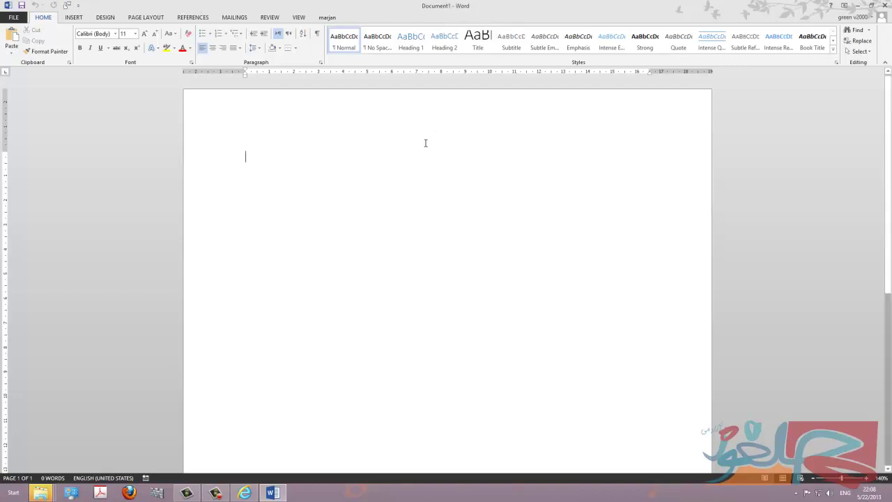
Enter 'Titel bar', correct 'Titel' to 'Title' from the spelling suggestions, and start a new line.
type("ti")
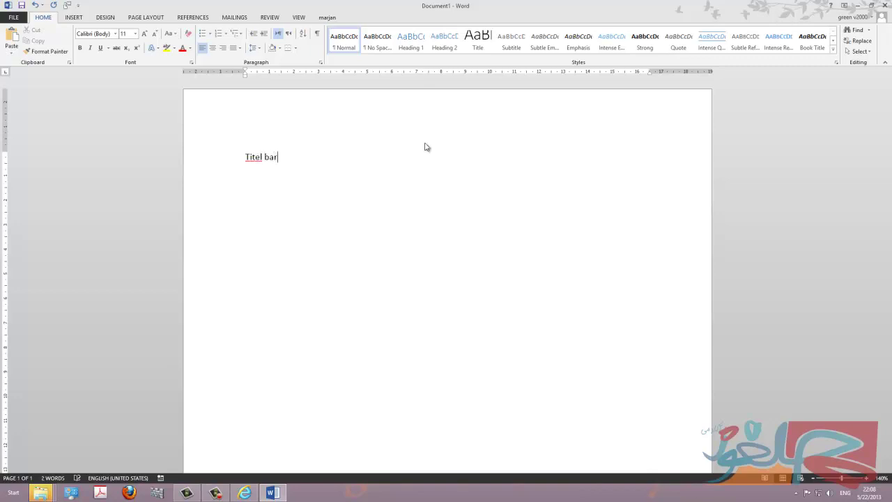
right_click(255, 158)
left_click(272, 170)
mouse_move(889, 4)
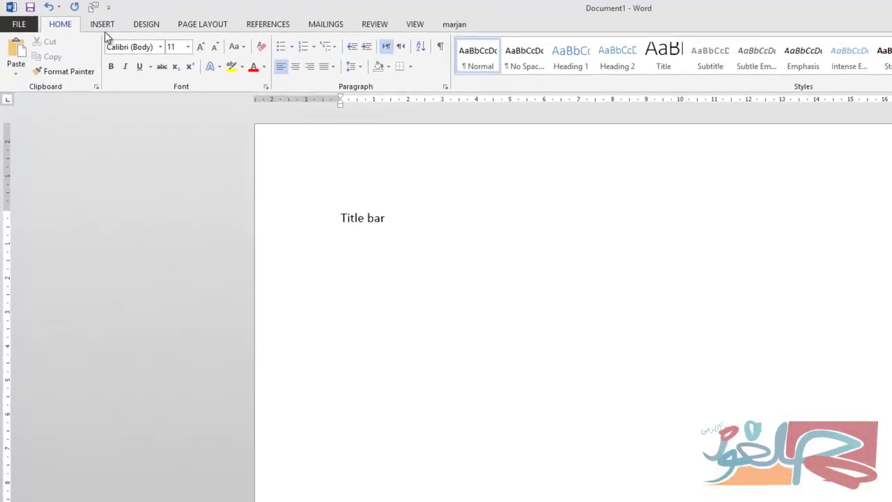
Browse the Insert and Design tab commands, then return to Home.
left_click(101, 24)
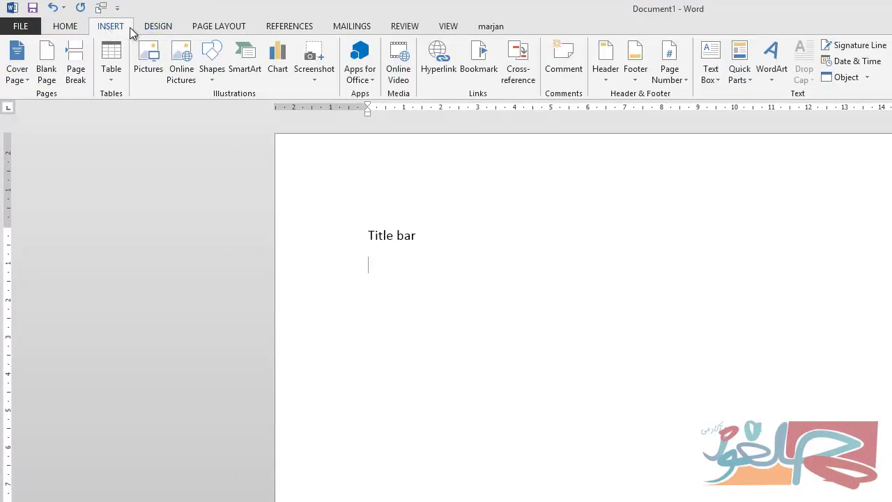
left_click(159, 28)
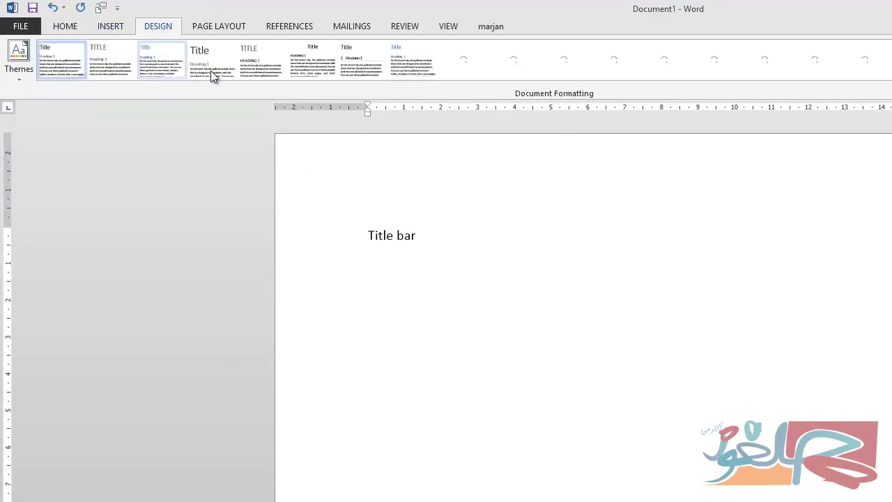
left_click(67, 27)
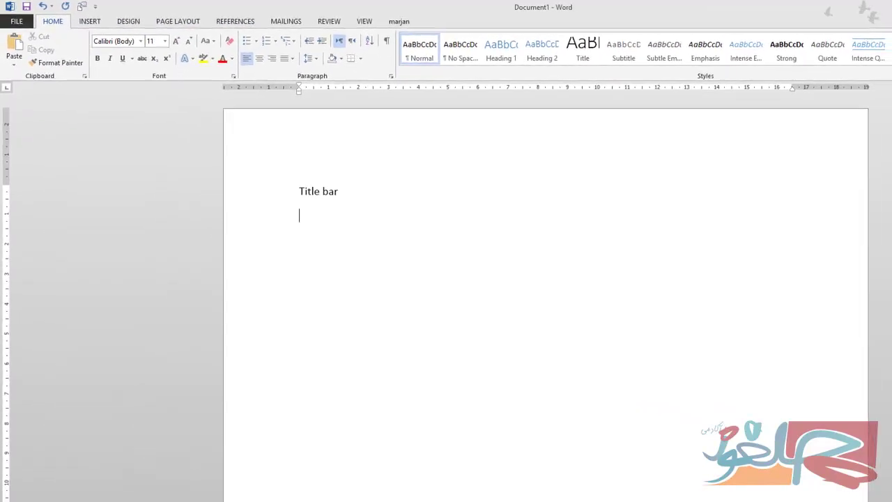
Cycle ribbon display through Auto-hide, Show Tabs, then Show Tabs and Commands; dismiss the Search Protect popup.
left_click(845, 5)
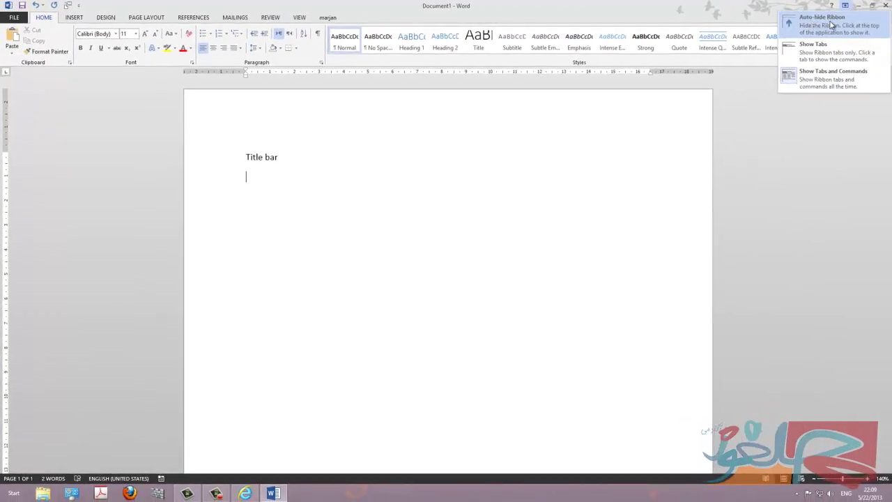
left_click(832, 25)
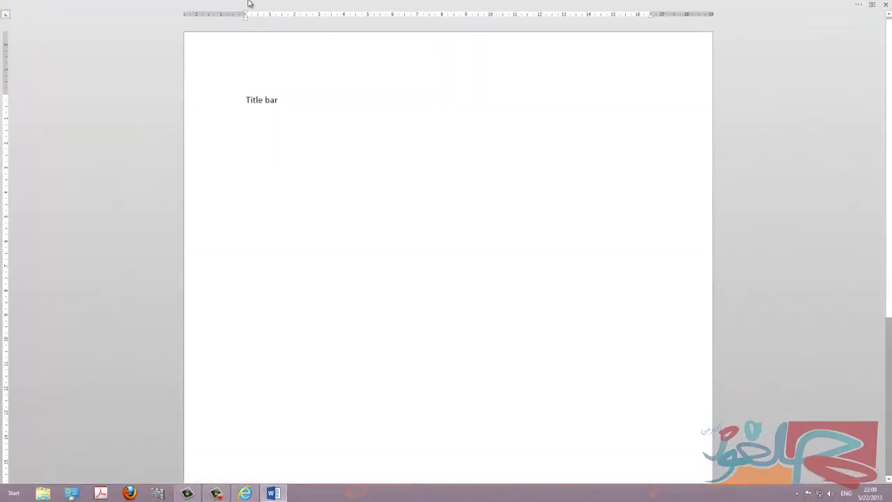
left_click(872, 5)
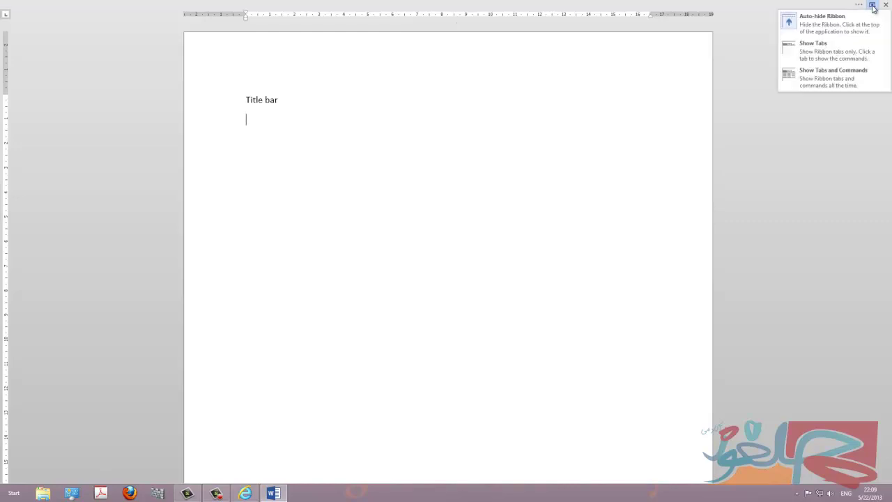
left_click(811, 54)
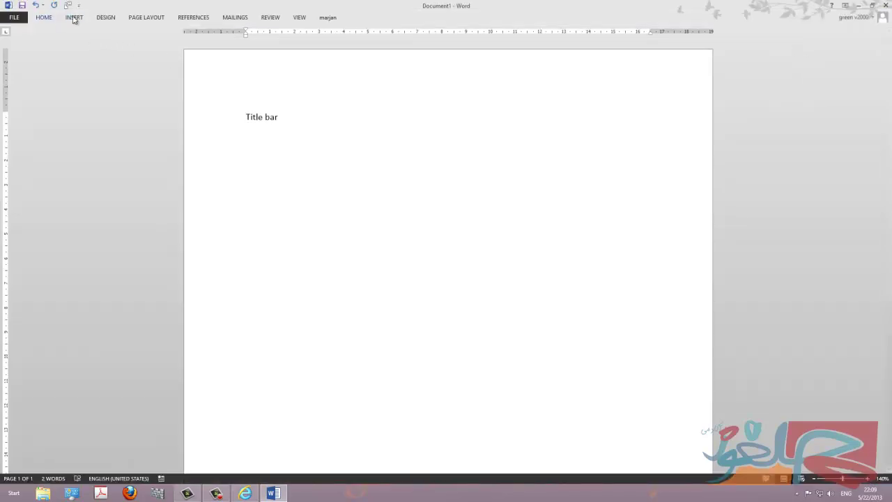
left_click(846, 5)
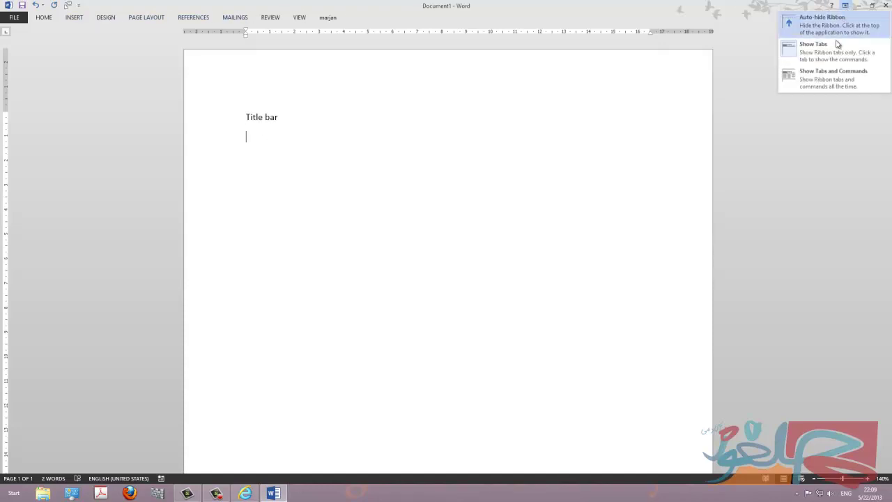
left_click(825, 81)
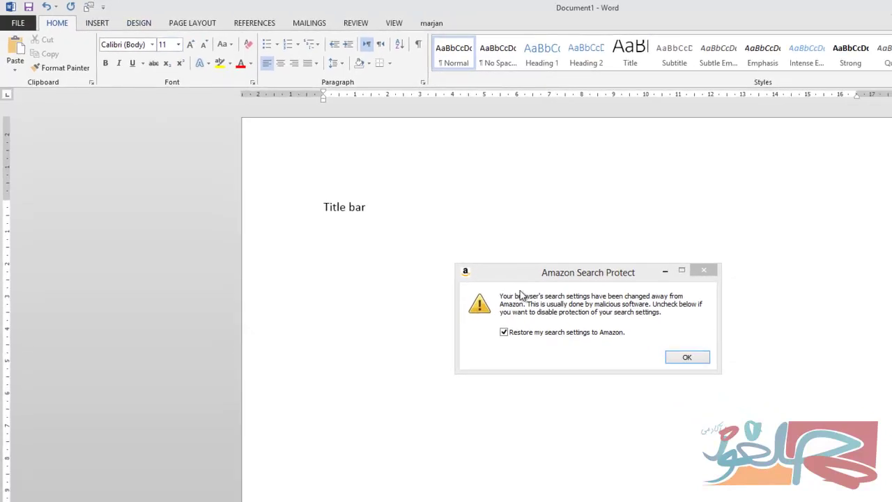
left_click(753, 390)
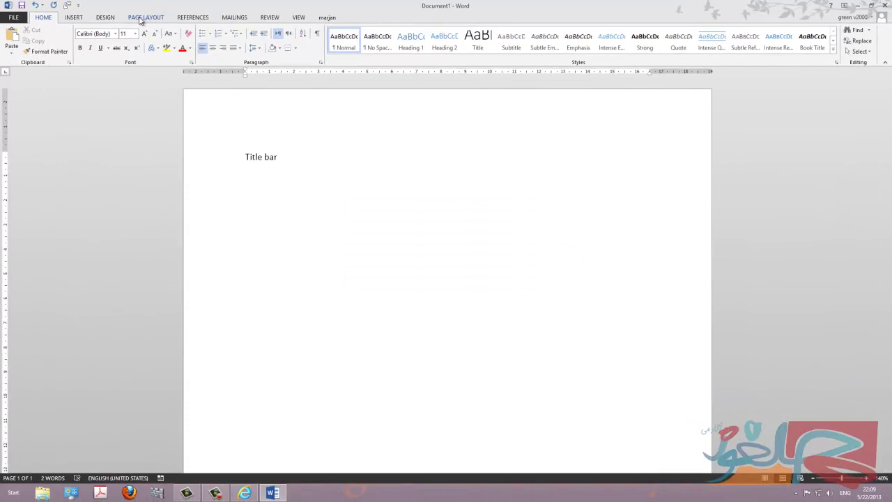
Collapse the ribbon from the Page Layout tab, then pin it open on Mailings.
left_click(147, 19)
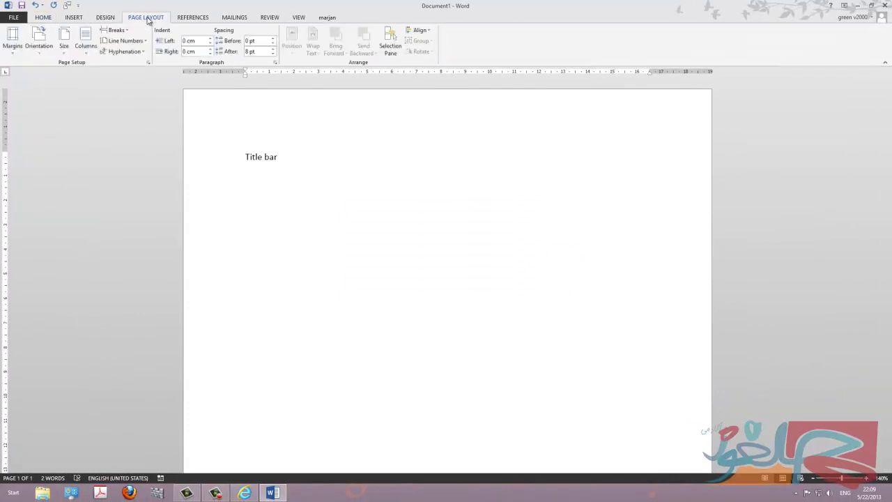
double_click(147, 19)
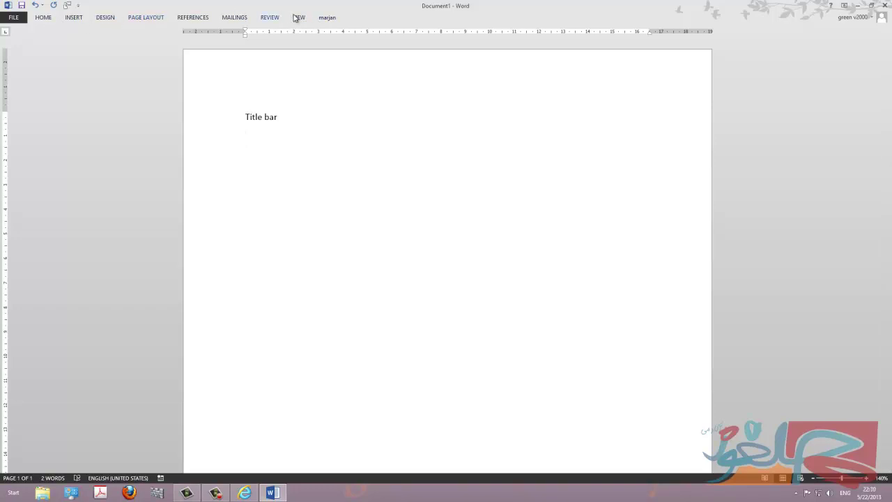
double_click(235, 18)
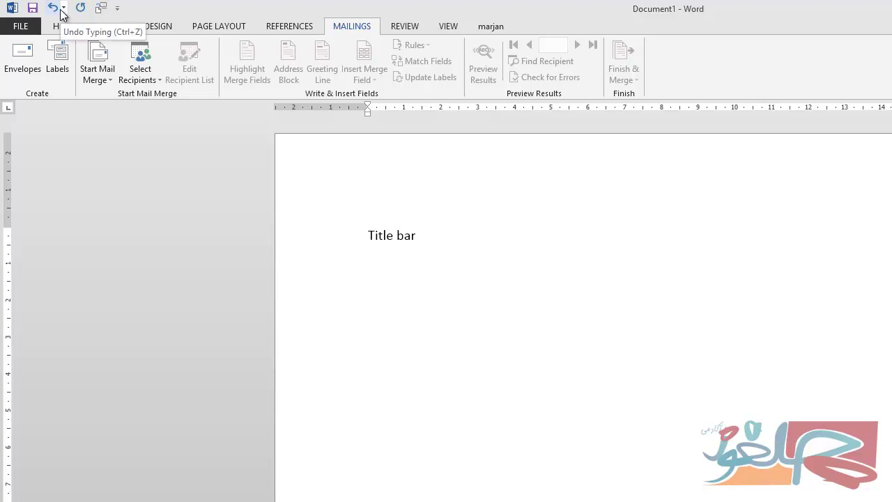
left_click(118, 8)
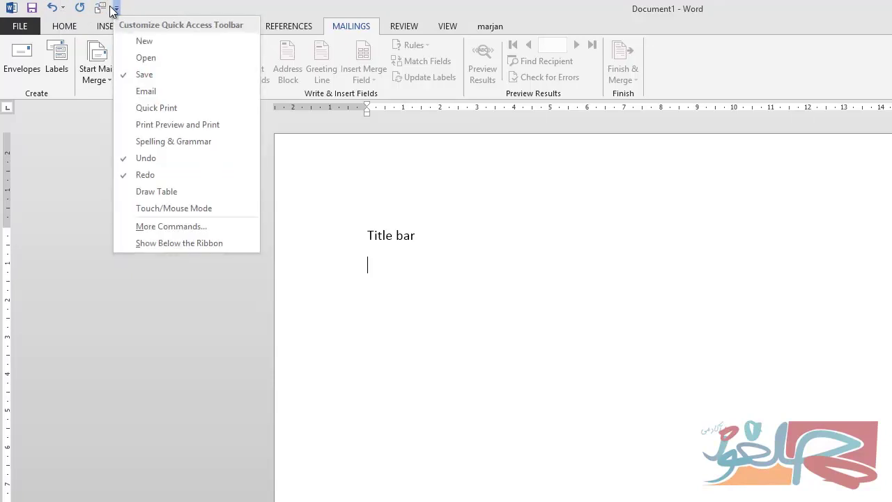
right_click(101, 8)
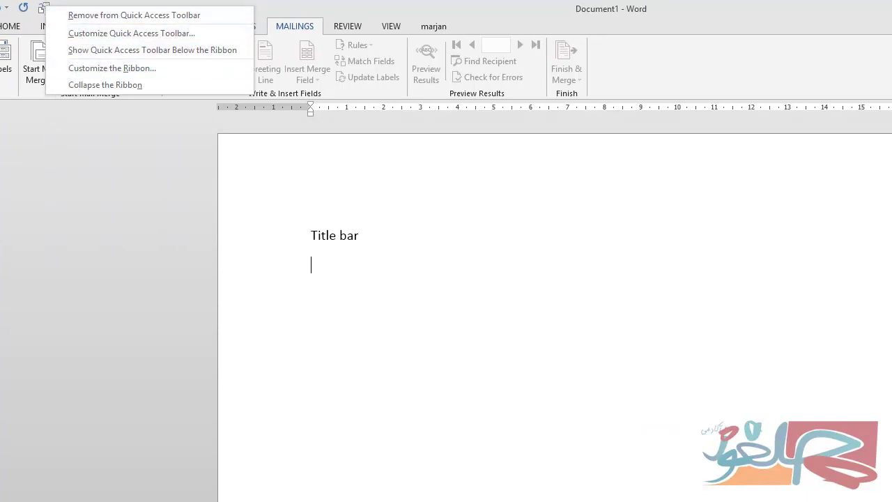
left_click(94, 85)
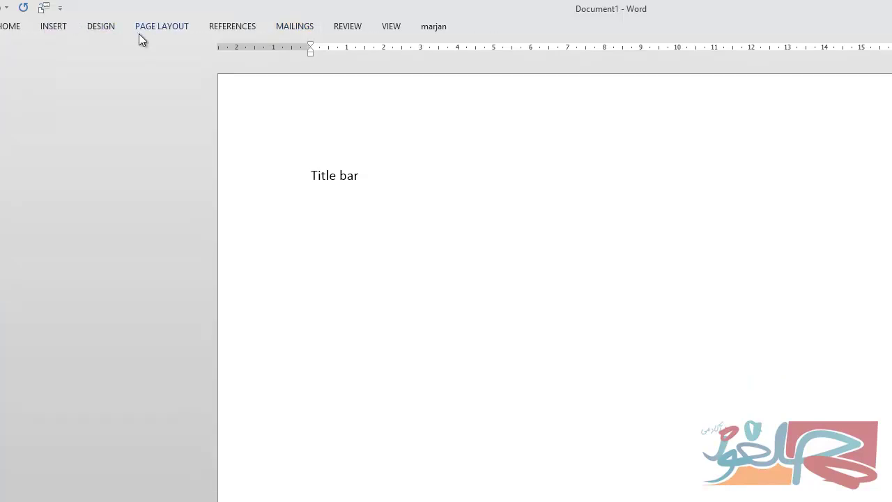
right_click(49, 7)
left_click(78, 85)
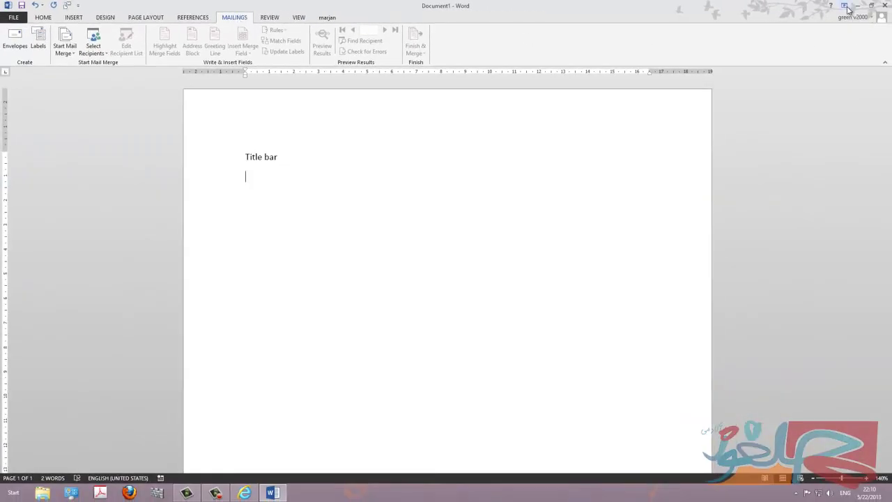
left_click(844, 4)
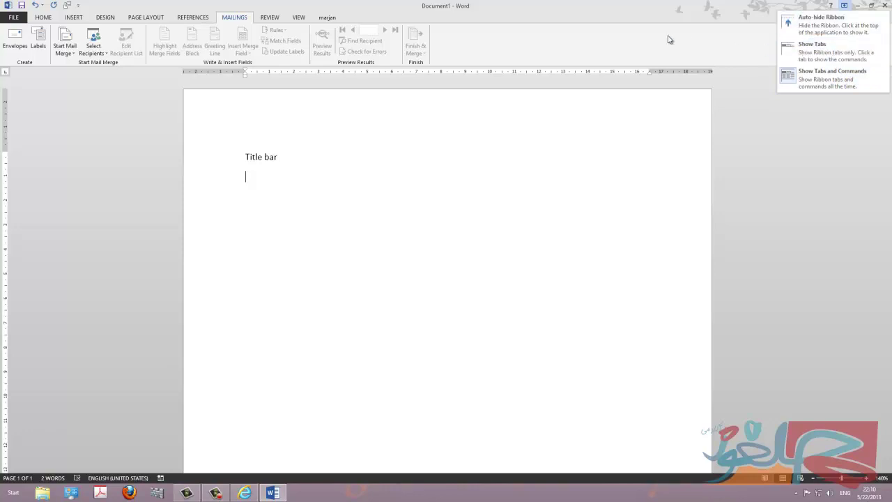
double_click(236, 18)
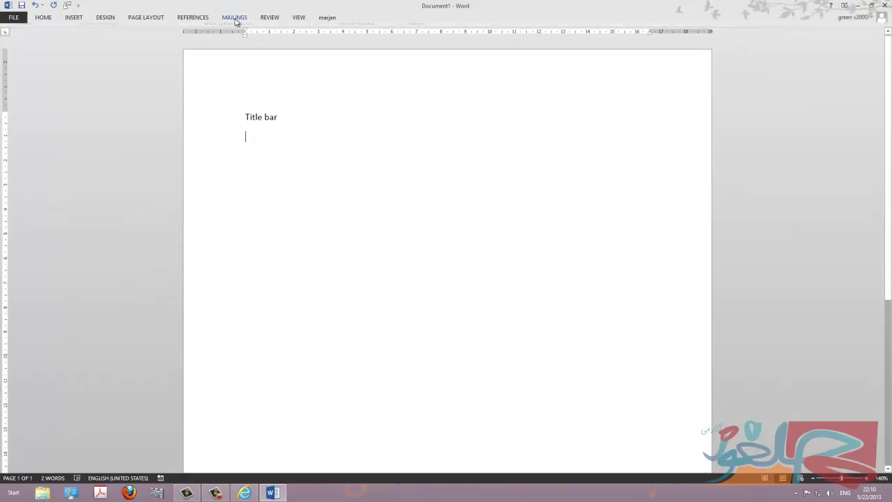
right_click(58, 6)
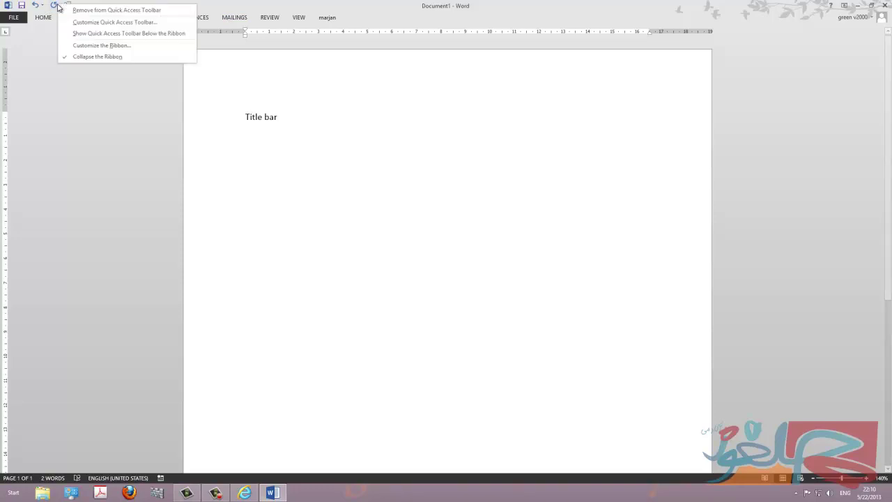
left_click(67, 60)
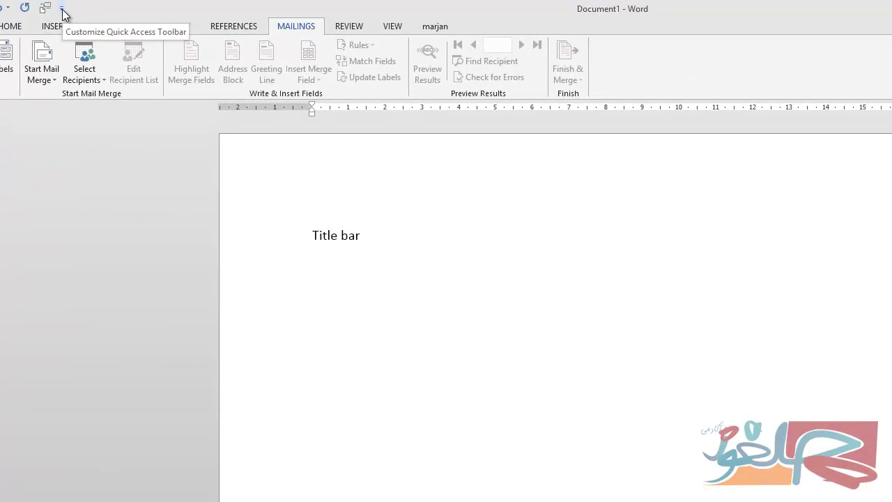
Add New to the Quick Access Toolbar, remove it again, and reopen the customization list.
left_click(62, 10)
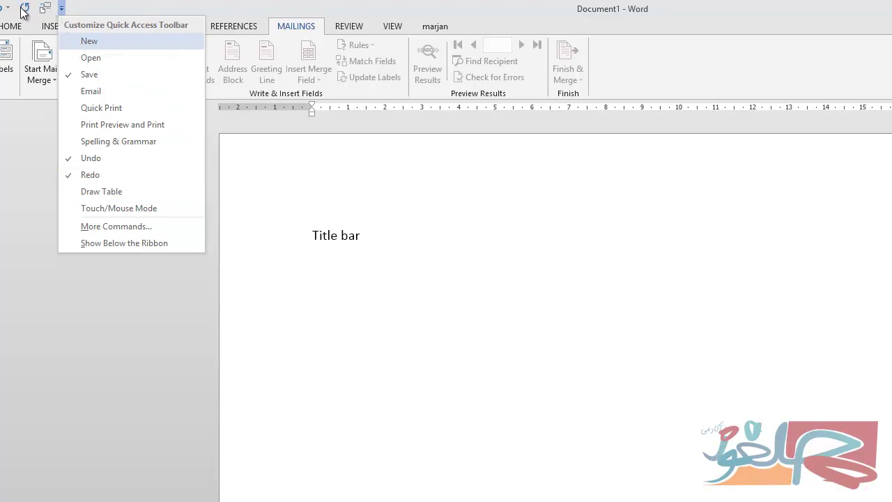
left_click(85, 43)
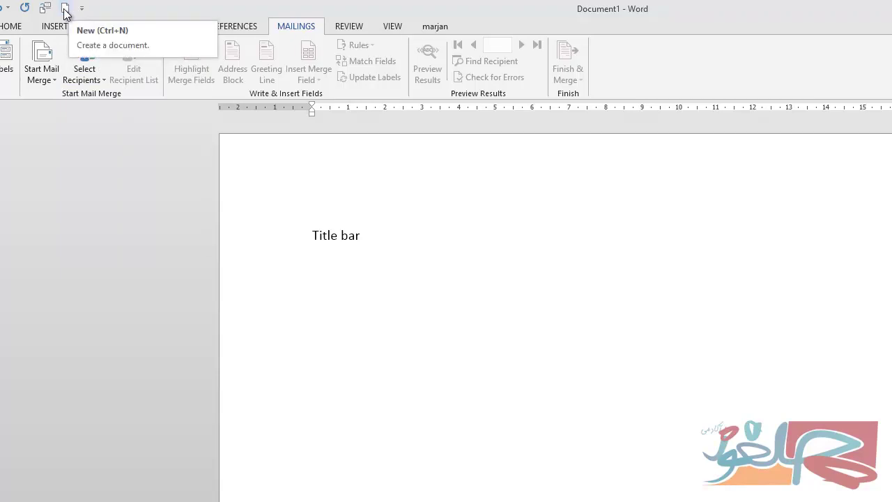
left_click(82, 8)
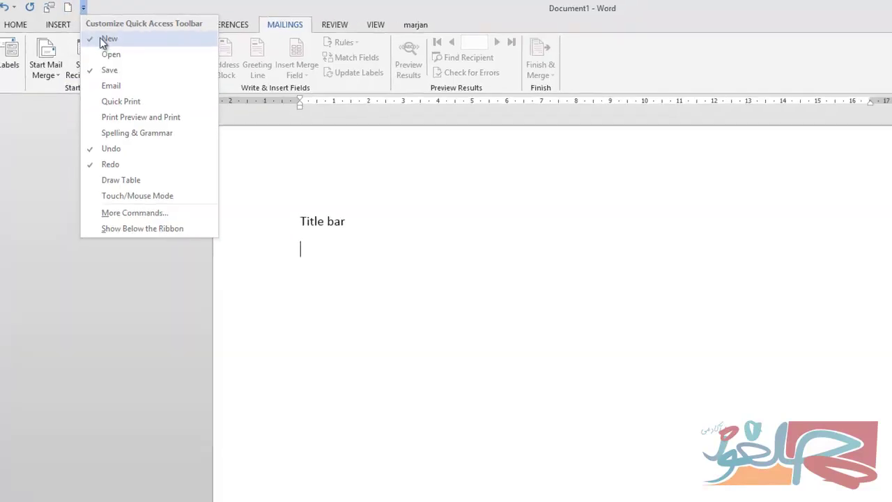
left_click(105, 38)
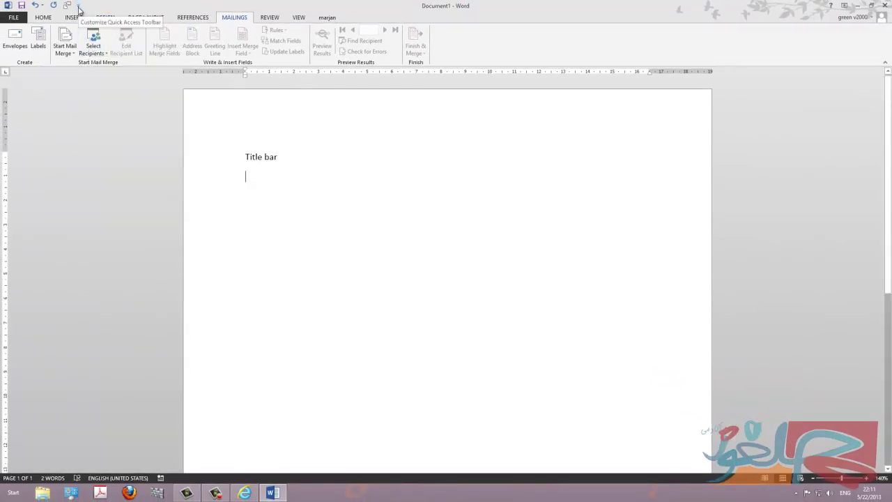
left_click(79, 7)
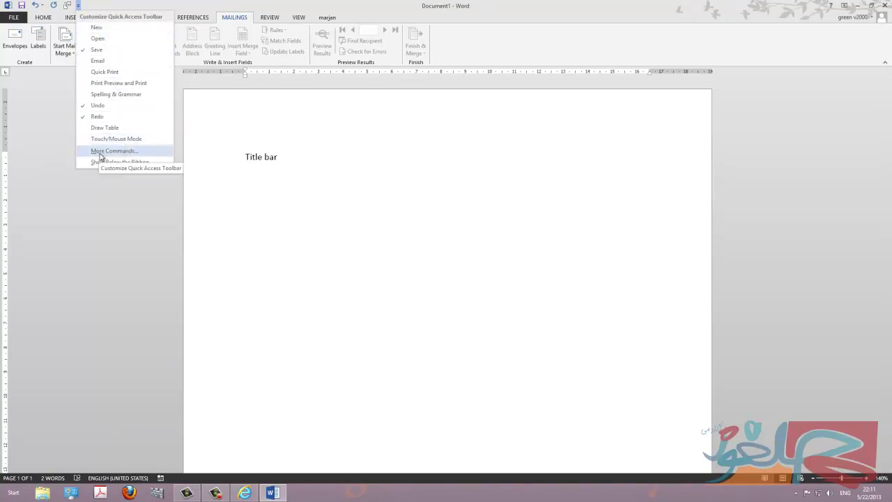
In More Commands, choose All Commands and add a separator to the Quick Access Toolbar.
left_click(129, 158)
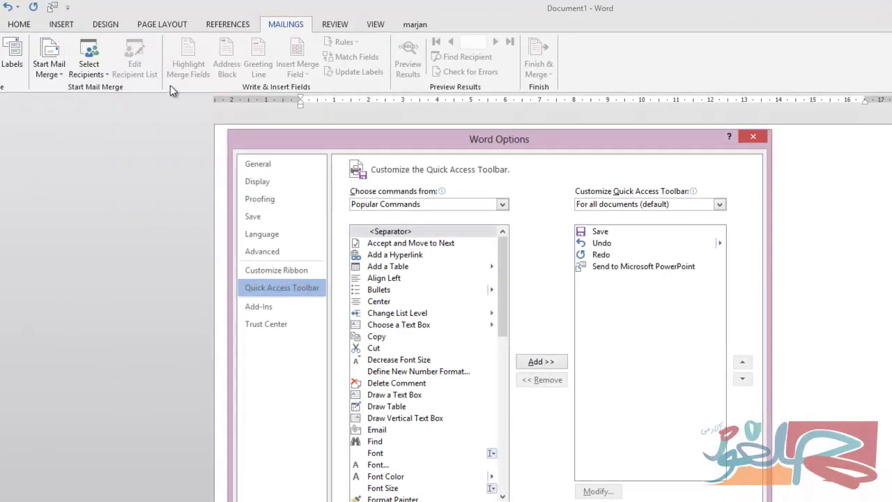
left_click(502, 205)
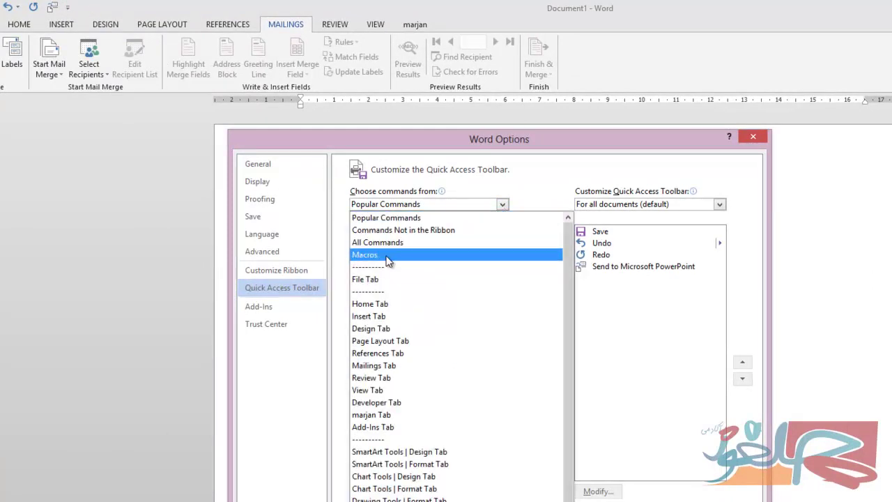
key("Escape")
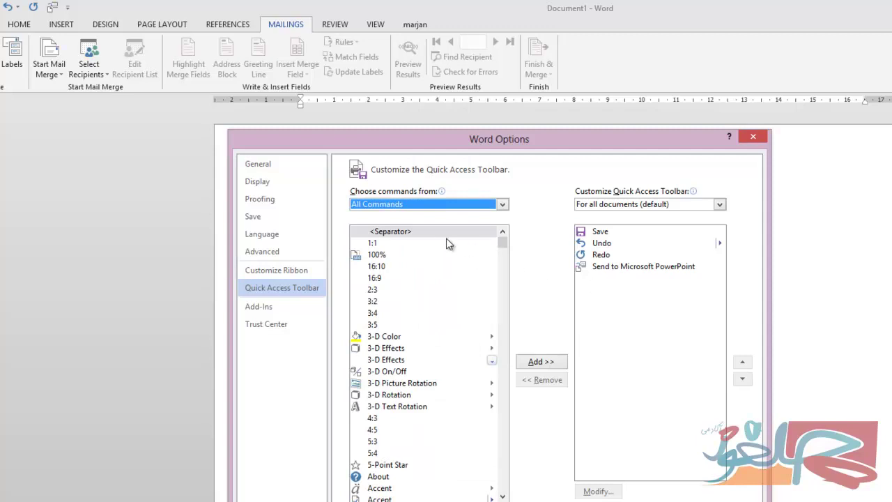
left_click(385, 234)
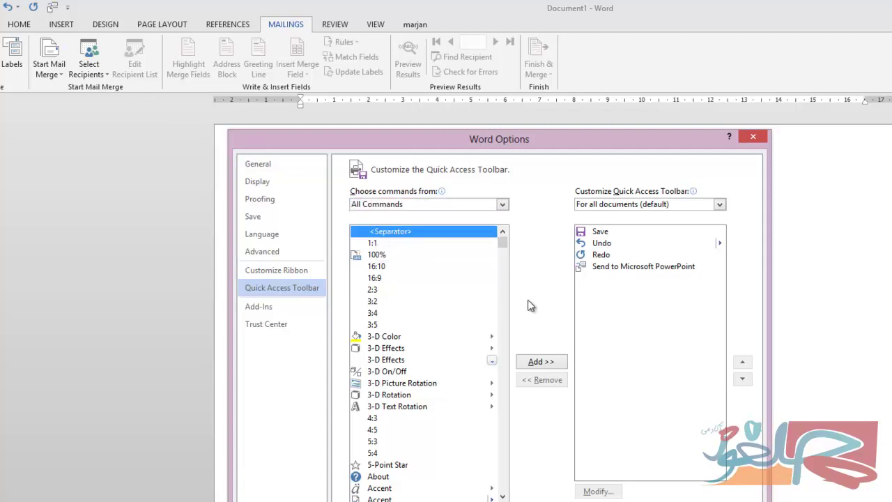
left_click(557, 363)
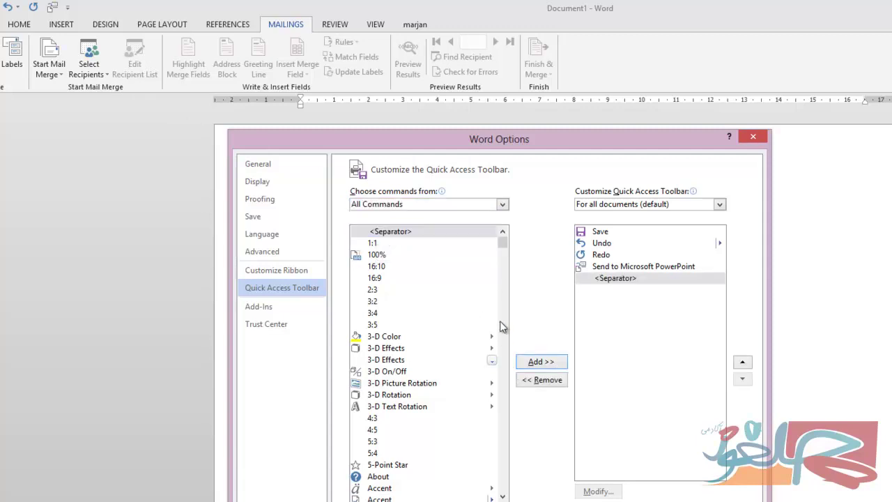
left_click_drag(504, 243, 503, 256)
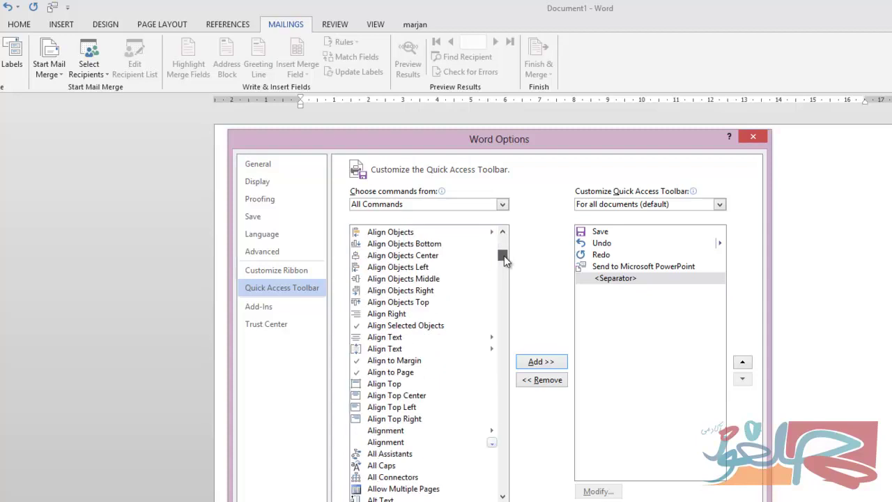
Add Alignment and Allow Multiple Pages, confirm with OK, and reopen the More Commands settings.
left_click(388, 443)
left_click(536, 362)
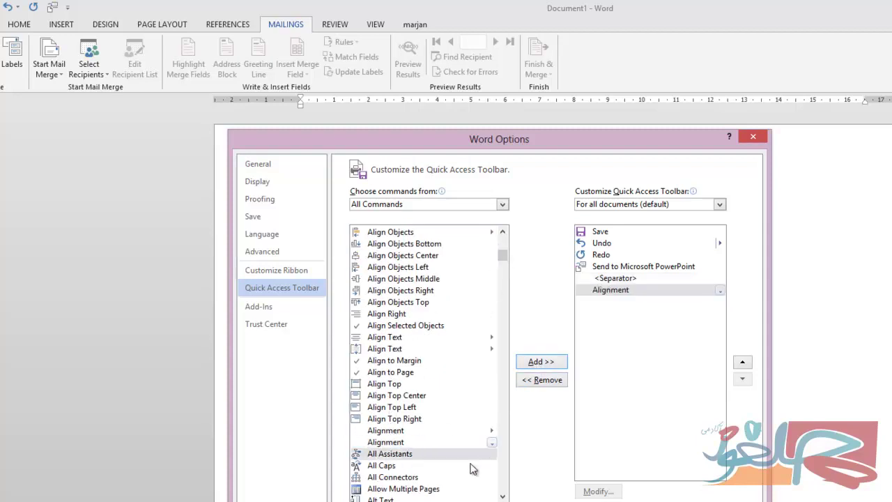
left_click(412, 490)
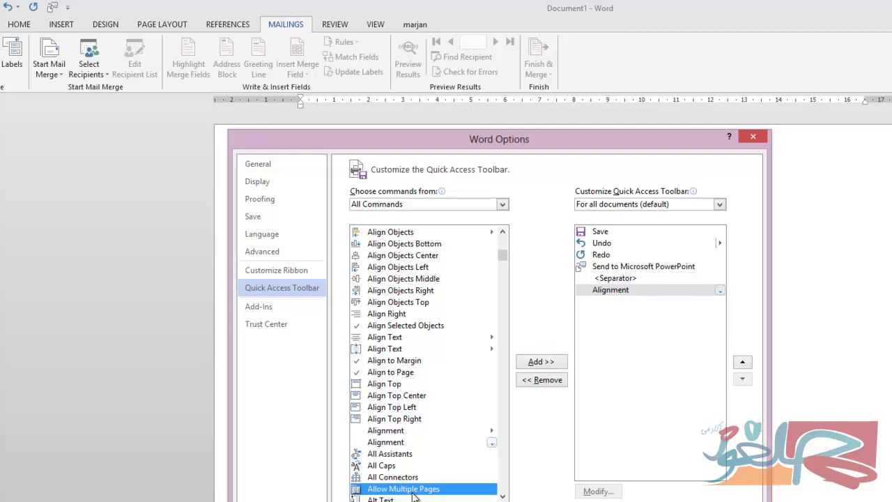
left_click(538, 363)
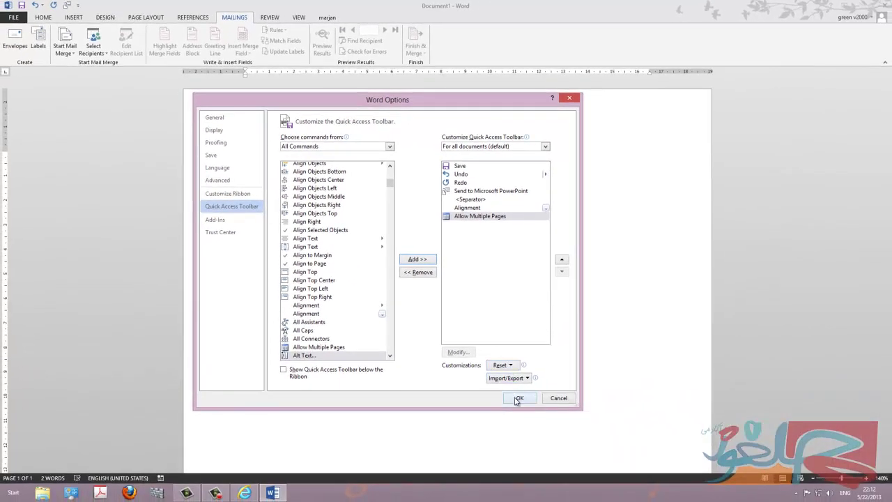
left_click(518, 398)
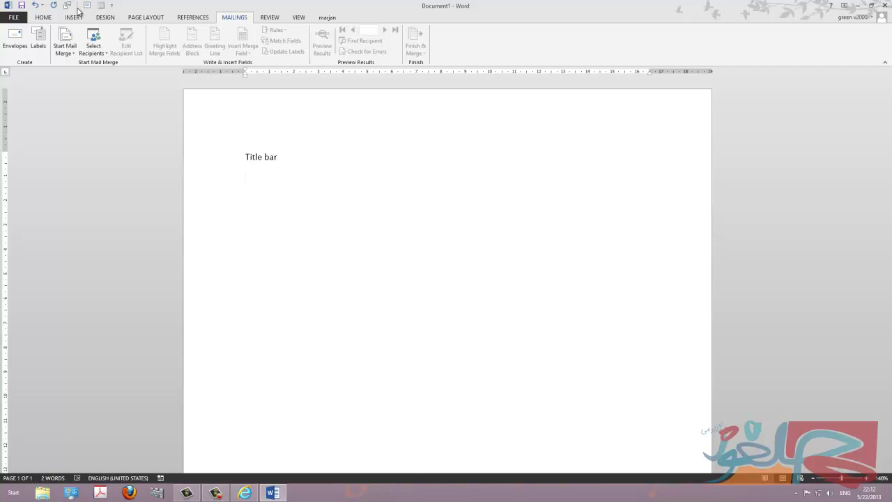
left_click(112, 6)
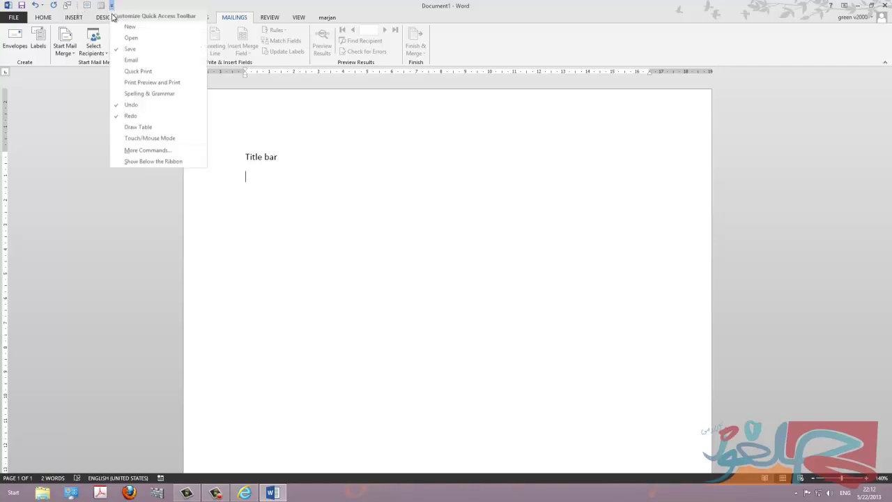
left_click(147, 150)
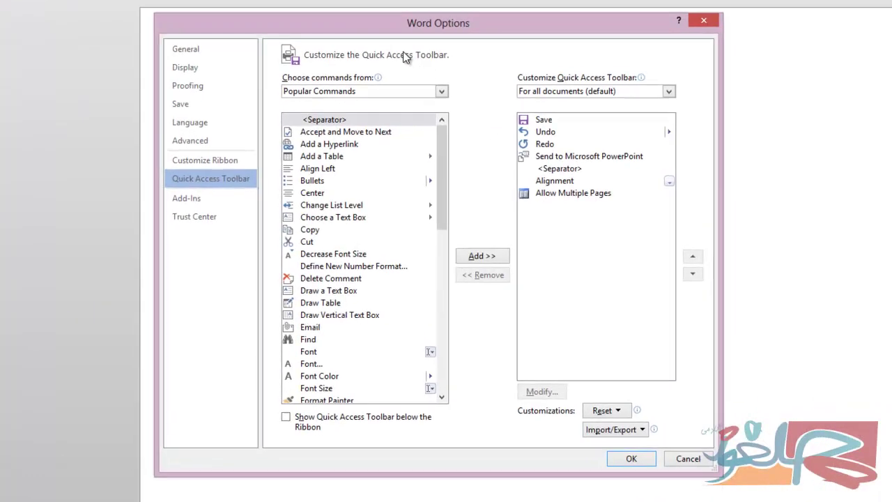
left_click(446, 86)
left_click(354, 125)
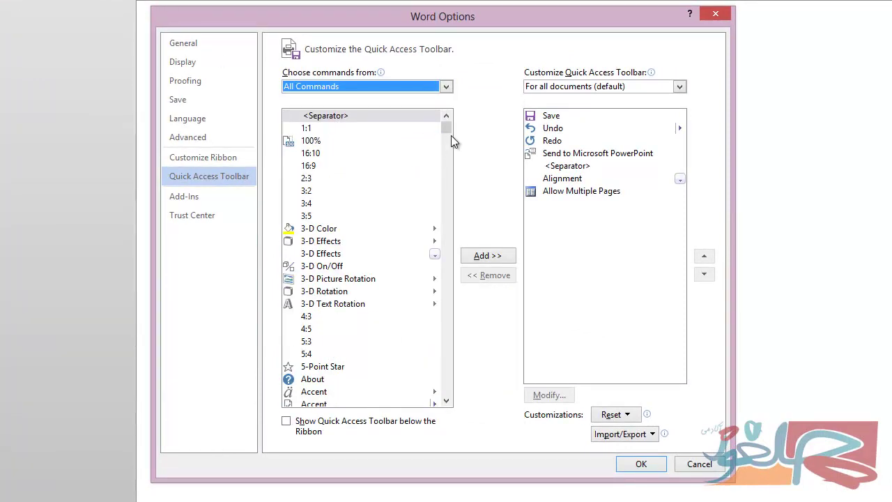
left_click_drag(447, 132, 448, 161)
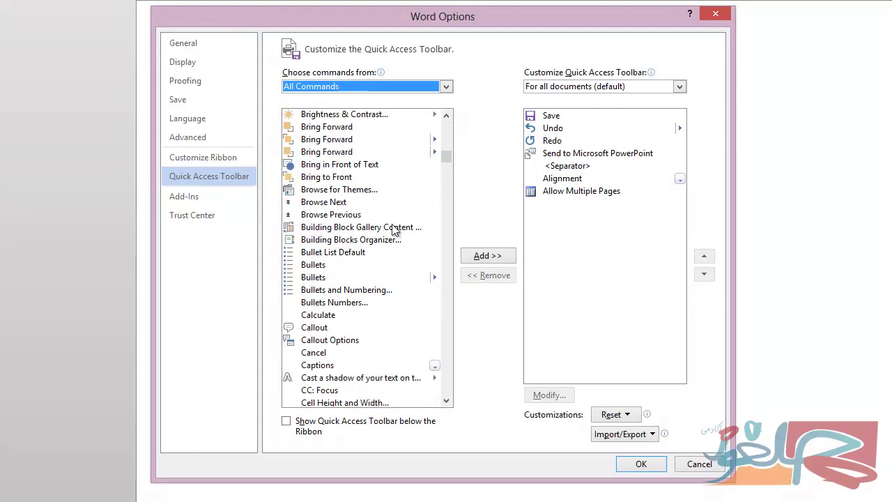
left_click(368, 267)
key("s")
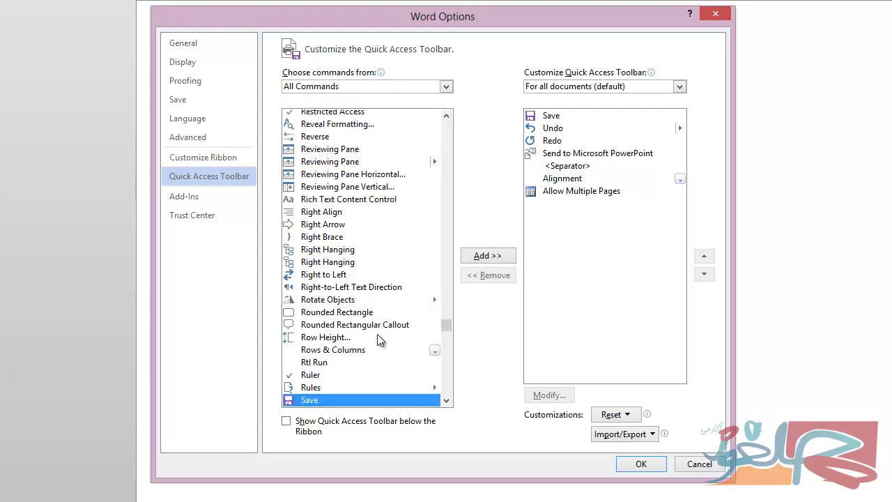
left_click(447, 401)
scroll(446, 403, "down", 8)
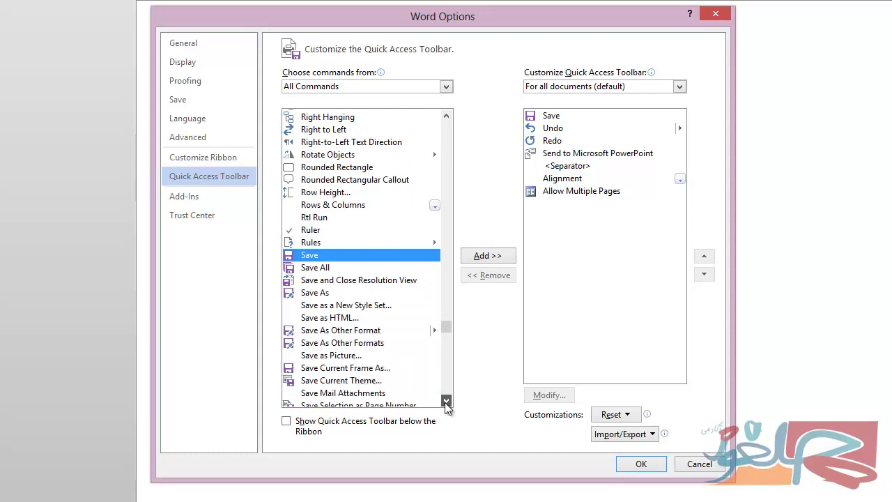
scroll(446, 403, "down", 10)
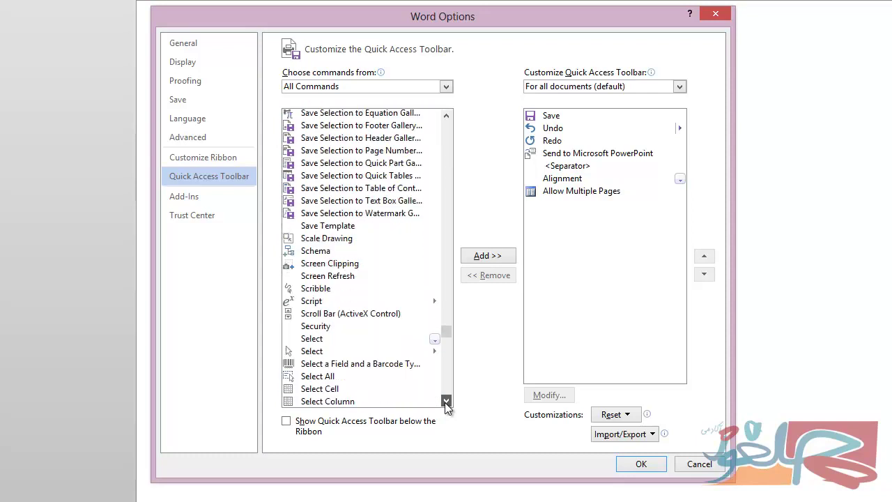
scroll(446, 403, "down", 4)
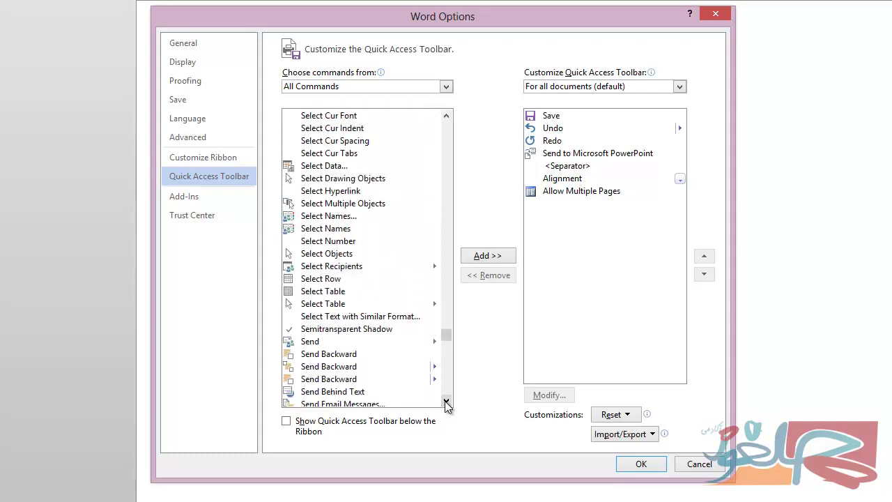
scroll(448, 400, "down", 2)
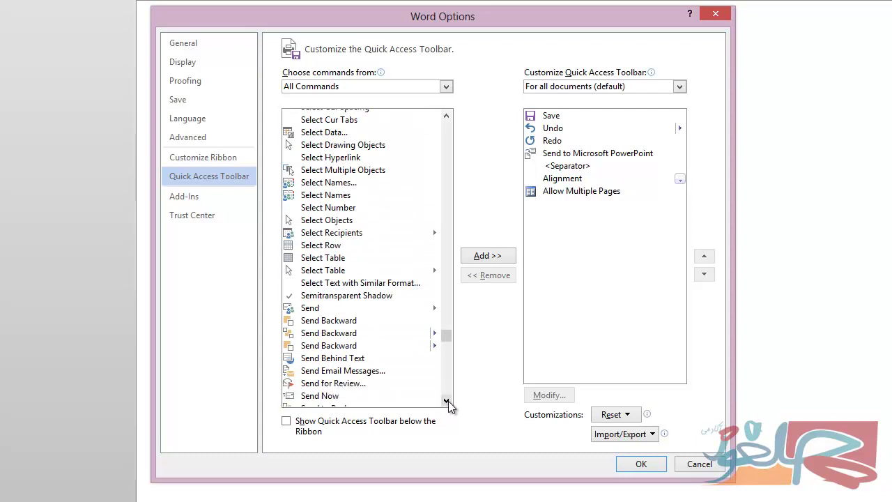
scroll(448, 401, "down", 1)
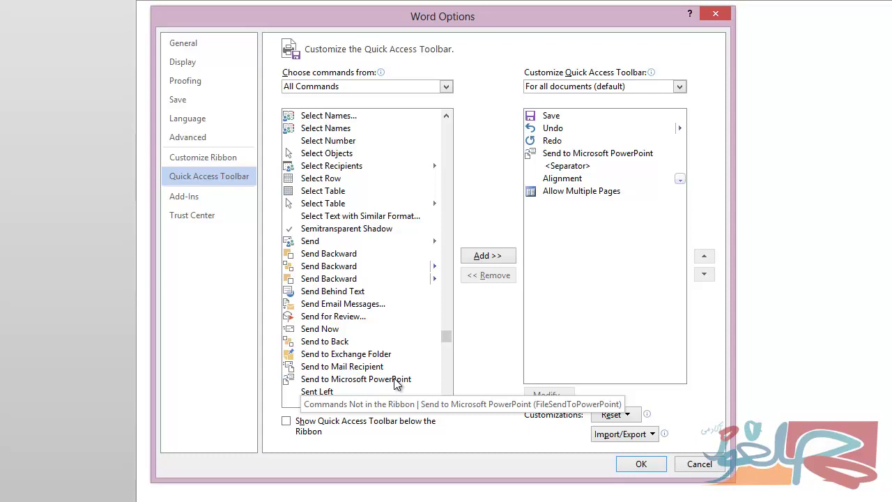
left_click(394, 380)
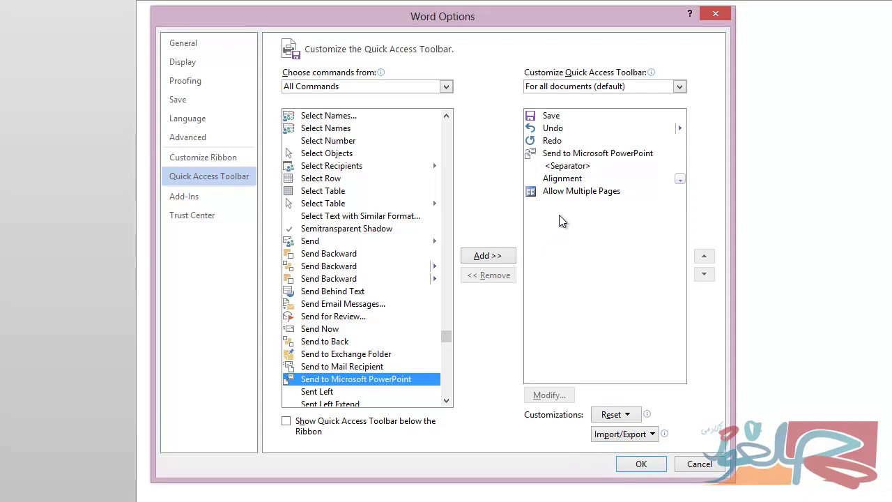
Choose Reset only Quick Access Toolbar but decline the reset with No.
left_click(611, 415)
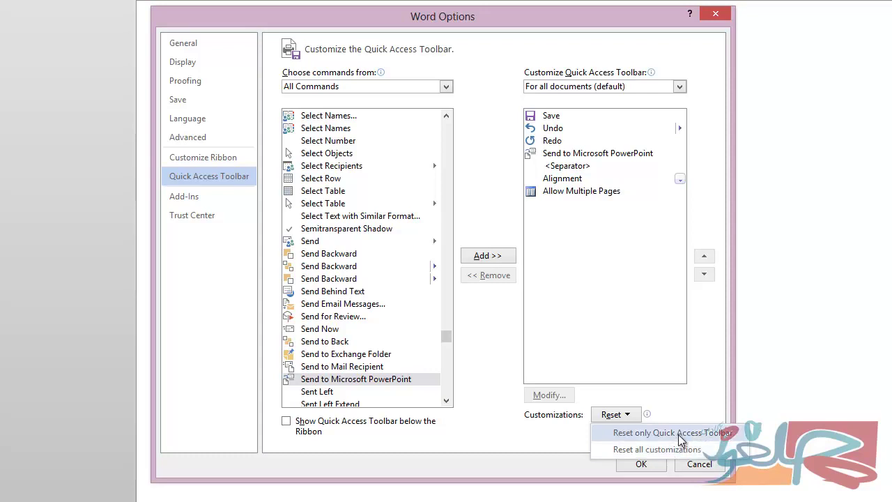
left_click(679, 435)
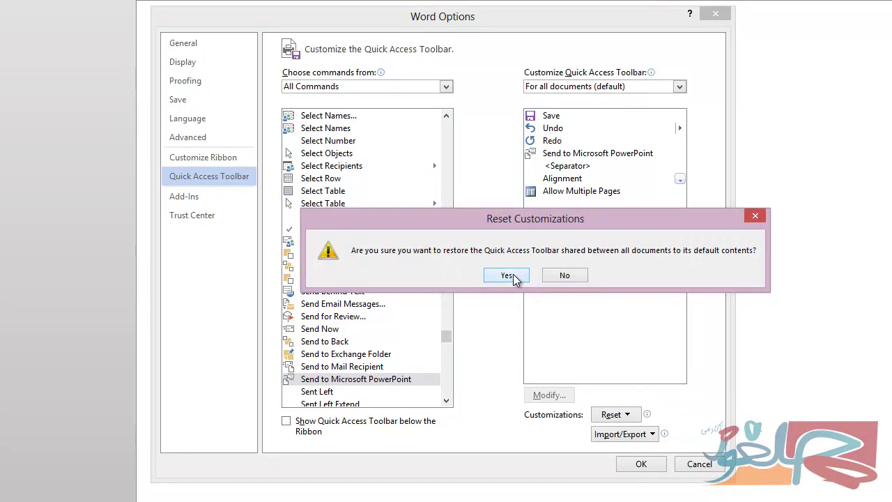
left_click(565, 276)
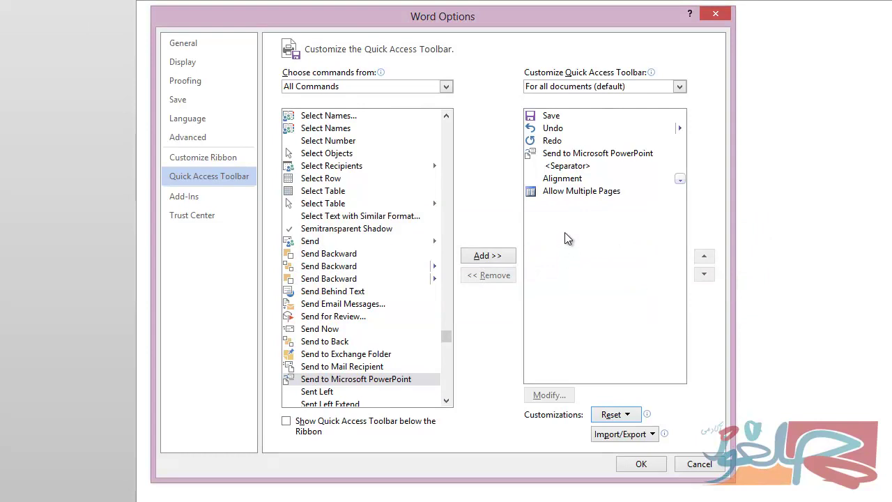
Remove Allow Multiple Pages, Alignment and the separator from the toolbar list.
left_click(566, 193)
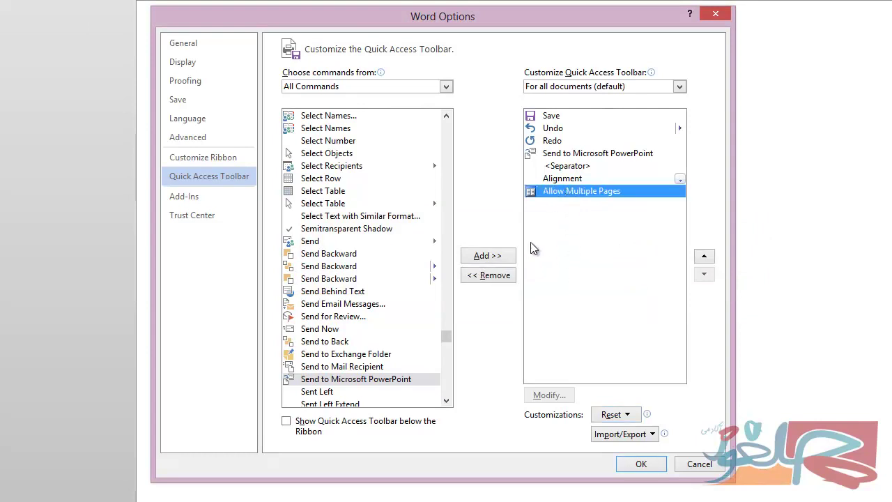
left_click(502, 276)
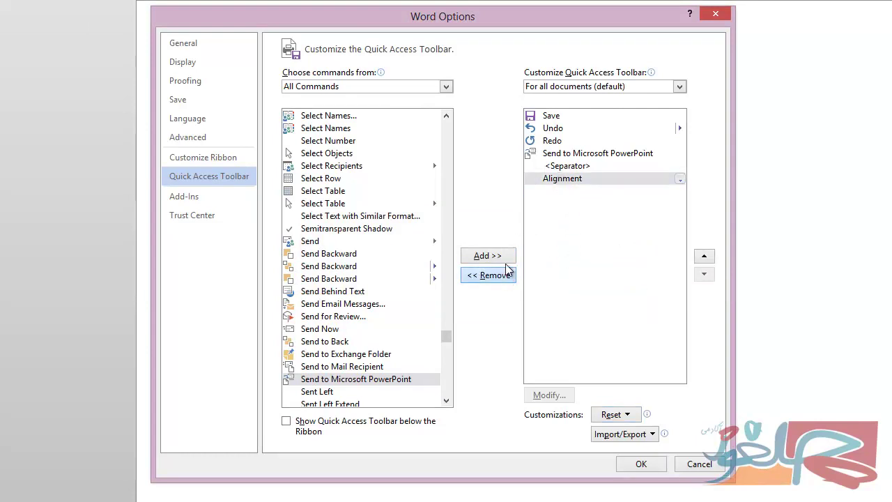
left_click(509, 276)
left_click(509, 276)
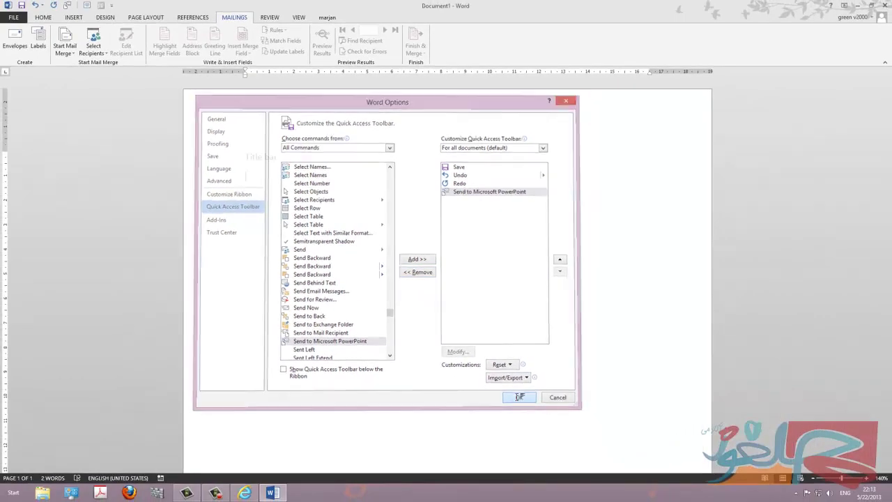
Apply the toolbar changes, move the Quick Access Toolbar below the ribbon, then back above it.
left_click(631, 458)
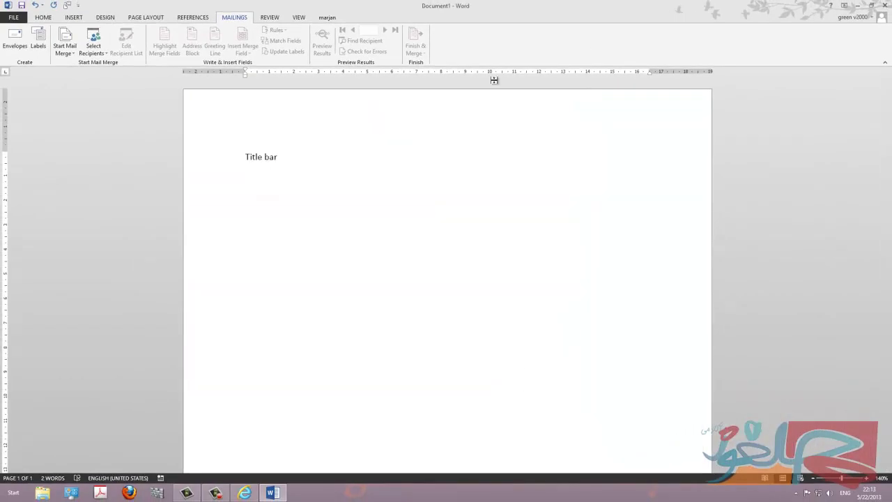
left_click(78, 8)
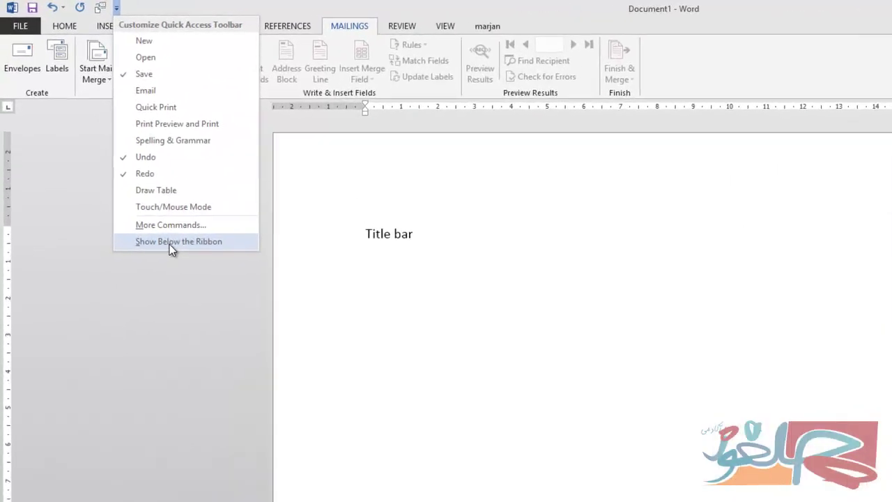
left_click(170, 242)
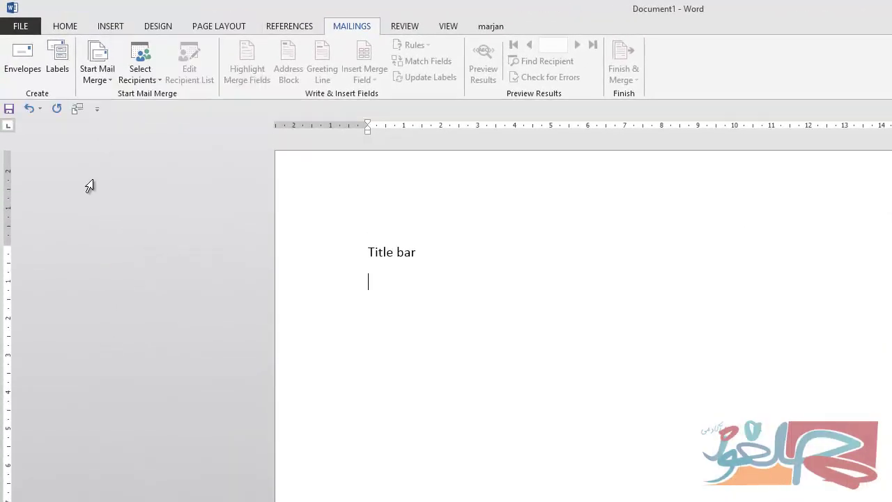
left_click(98, 110)
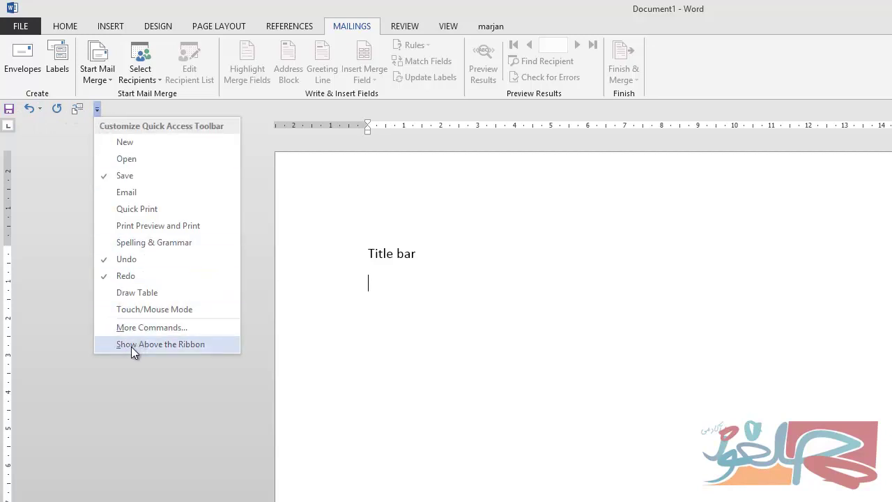
left_click(180, 344)
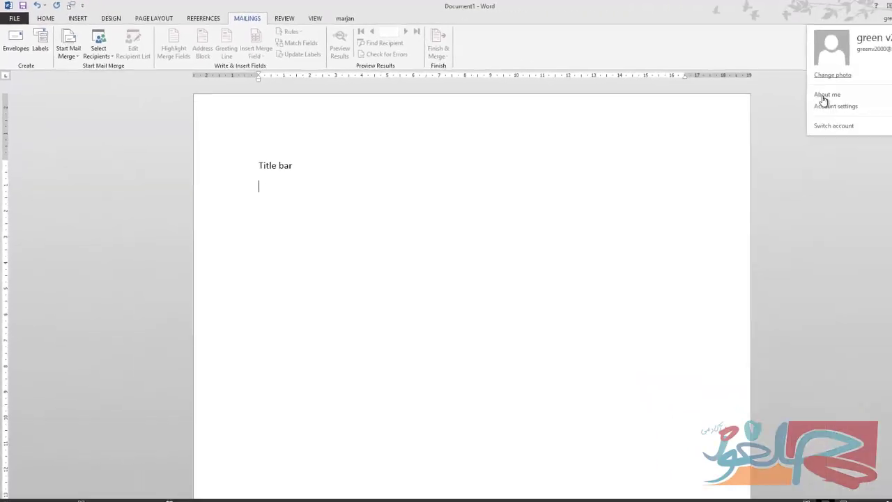
Switch Office account and enter the account e-mail address in the Sign in window.
left_click(791, 120)
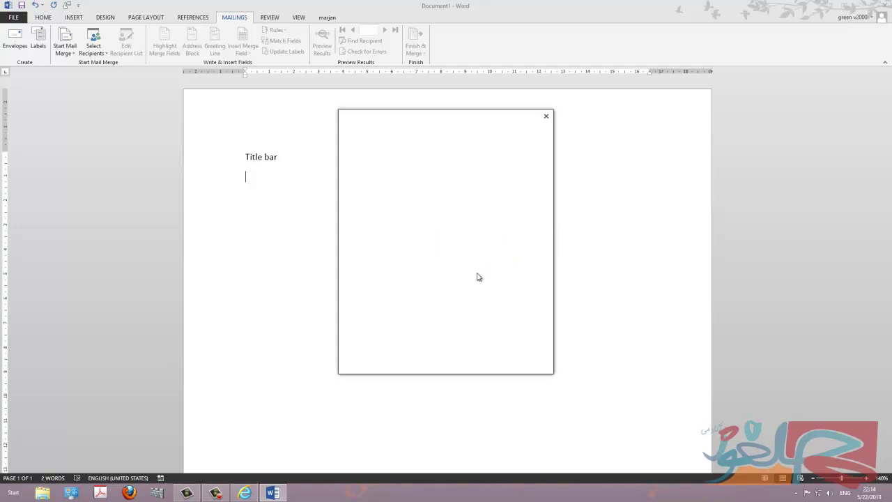
left_click(445, 214)
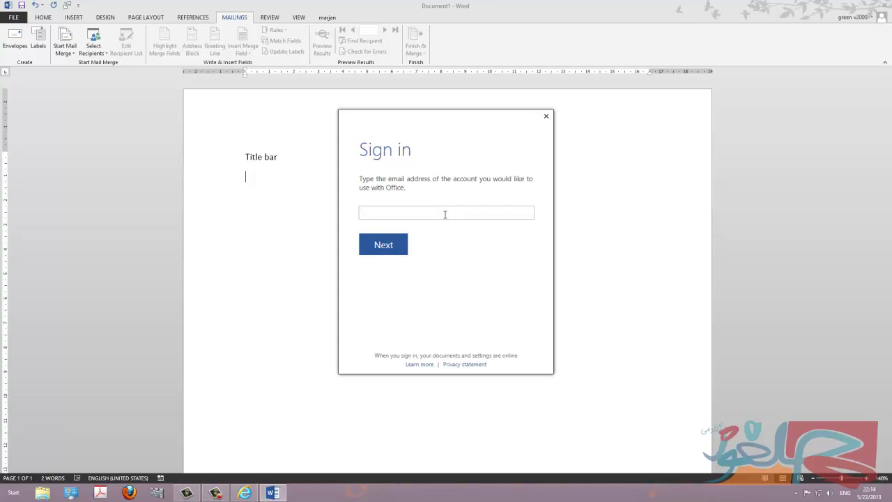
type("m")
key("BackSpace")
Continue past the e-mail, enter the account password and sign in, then return to the document.
left_click(385, 247)
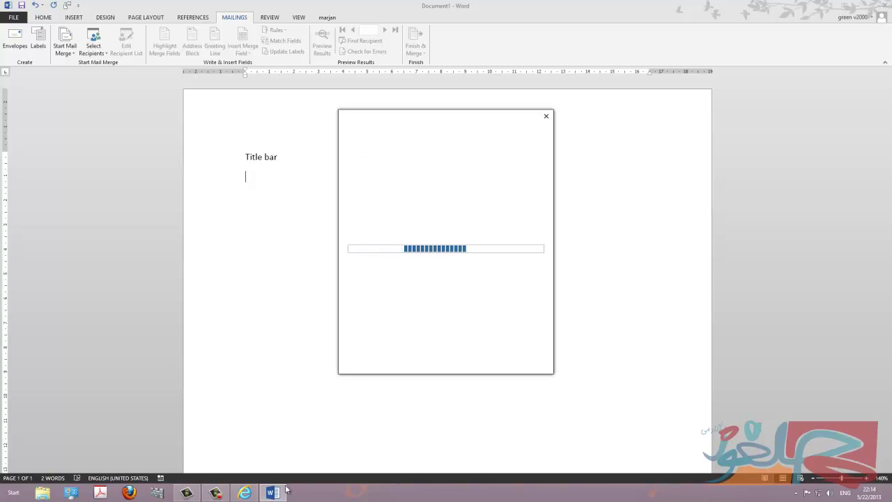
mouse_move(244, 494)
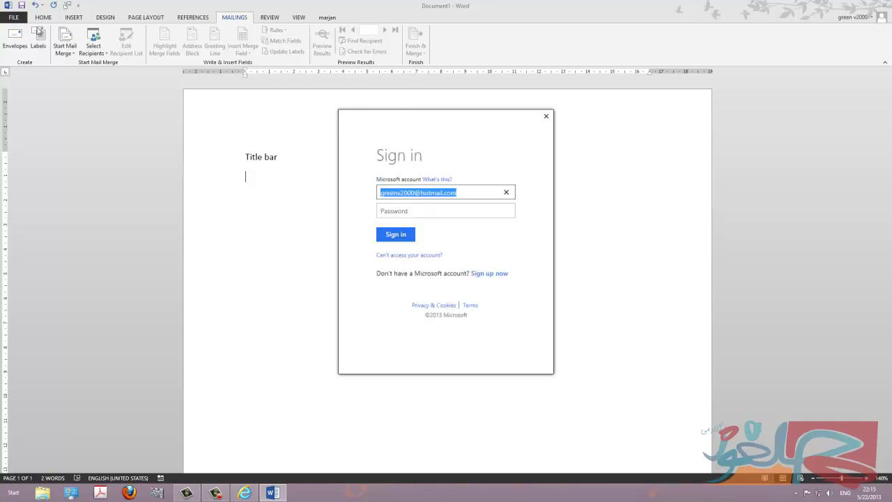
left_click(388, 212)
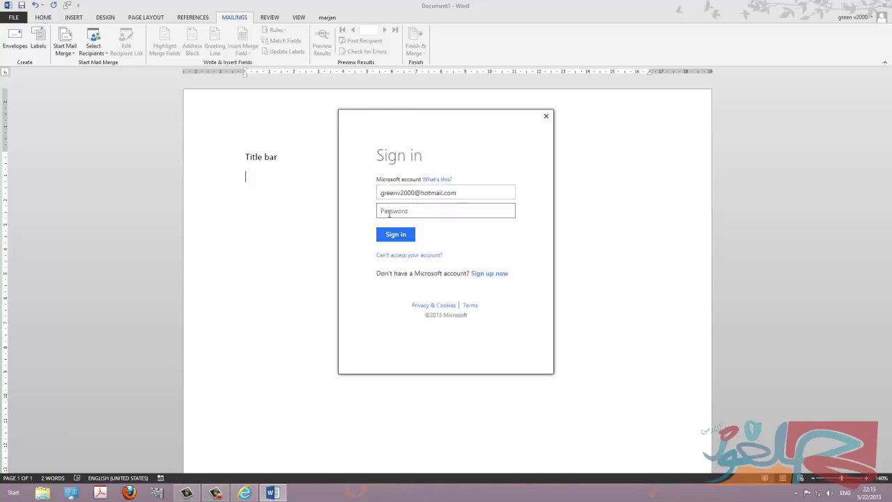
type("••••••")
key("Tab")
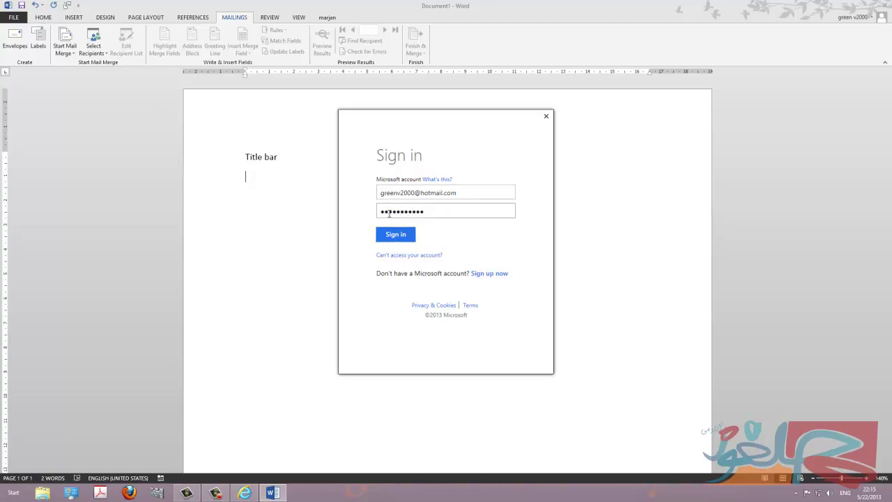
left_click(401, 241)
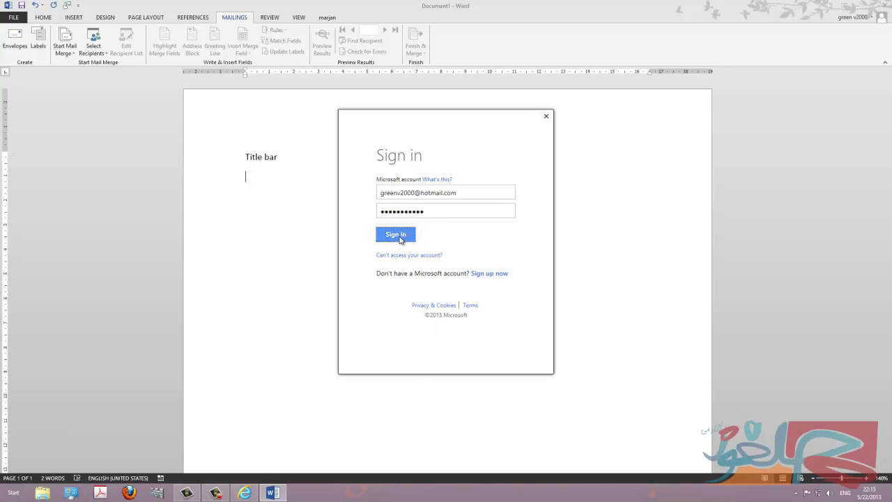
left_click(401, 237)
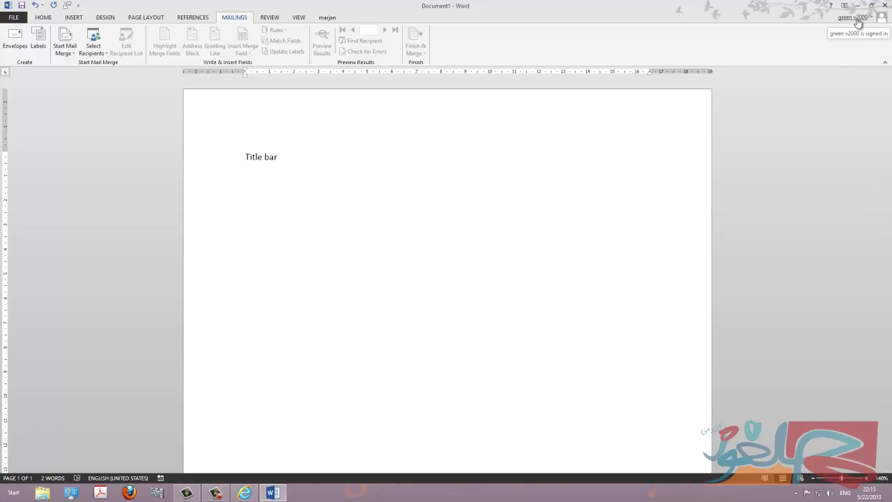
left_click(305, 183)
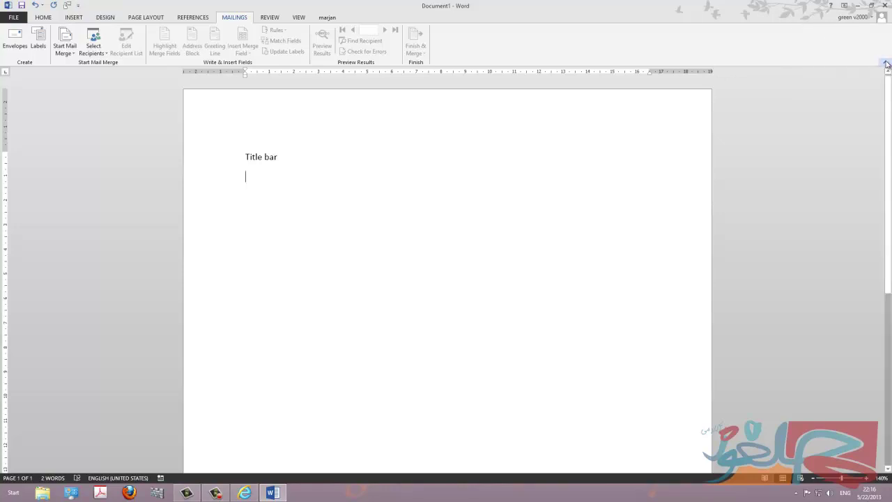
Collapse the ribbon, restore Show Tabs and Commands, and open the custom tab after View.
left_click(887, 63)
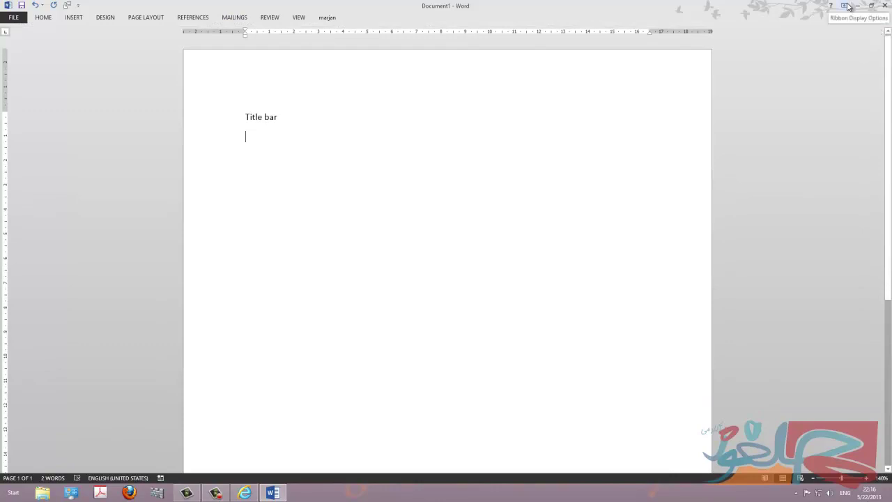
left_click(847, 6)
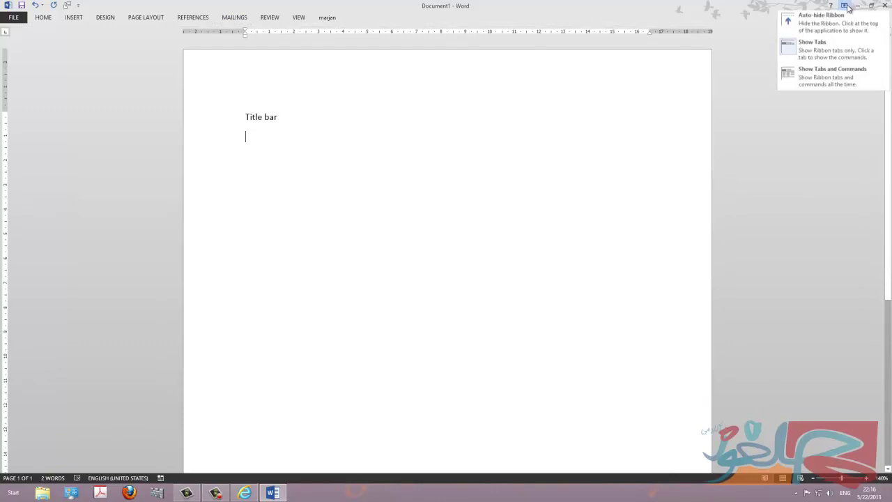
left_click(830, 81)
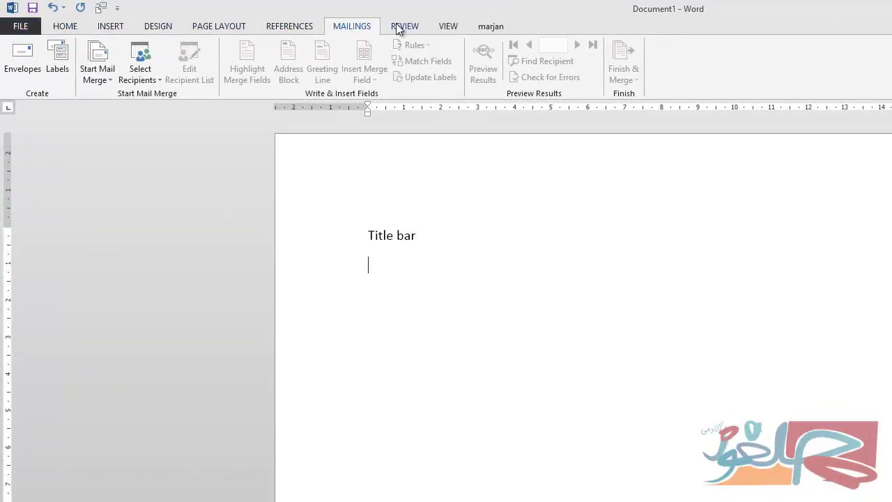
left_click(492, 28)
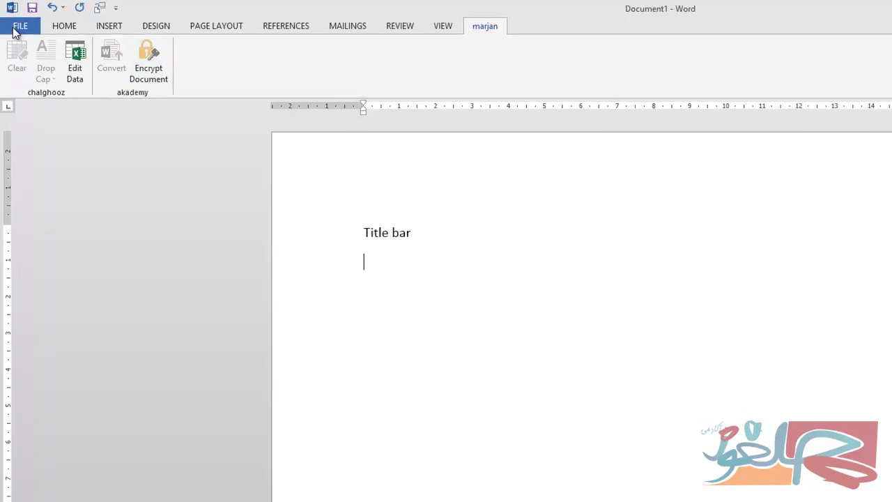
In Word Options' Customize Ribbon, remove the custom marjan tab with its chalghooz and akademy groups.
left_click(17, 28)
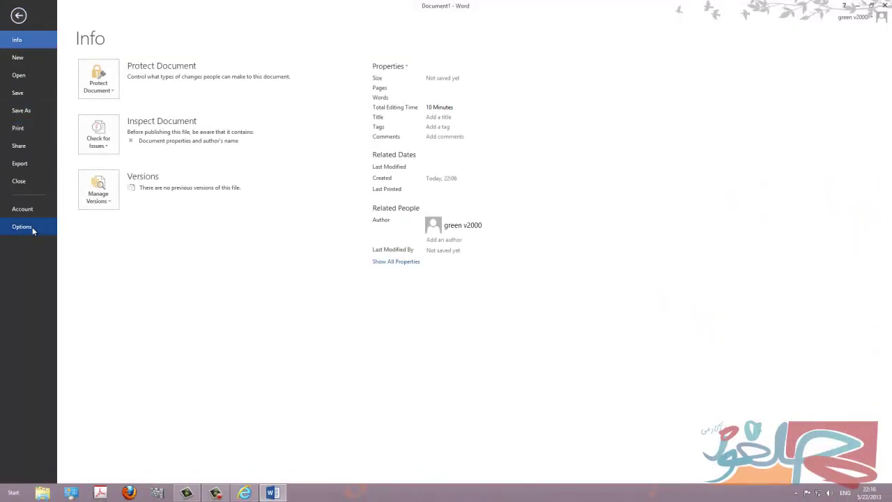
key("Escape")
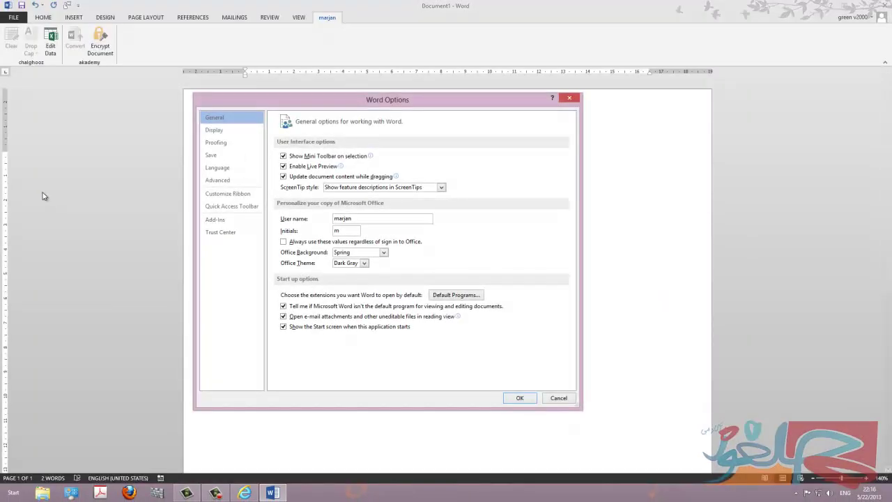
left_click(229, 194)
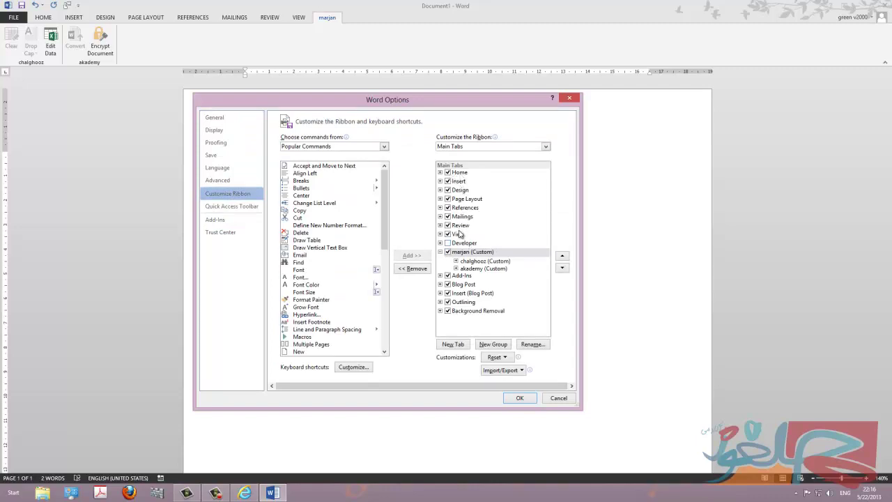
left_click(447, 251)
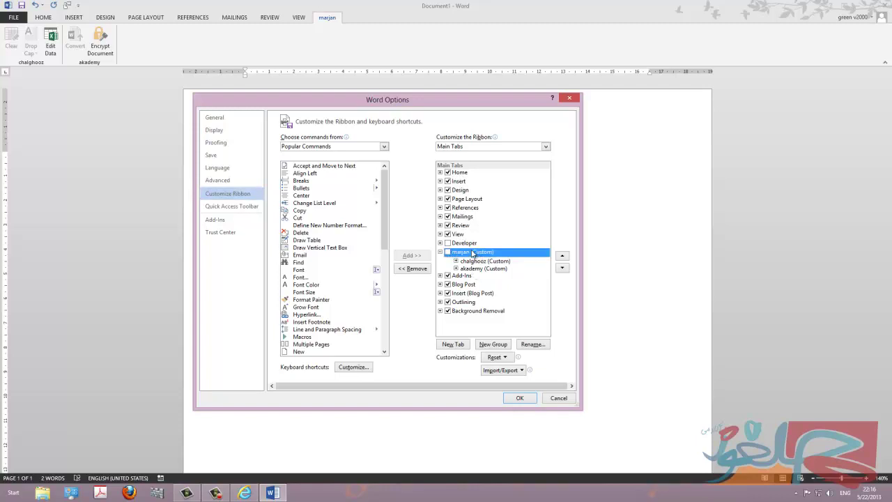
left_click(421, 270)
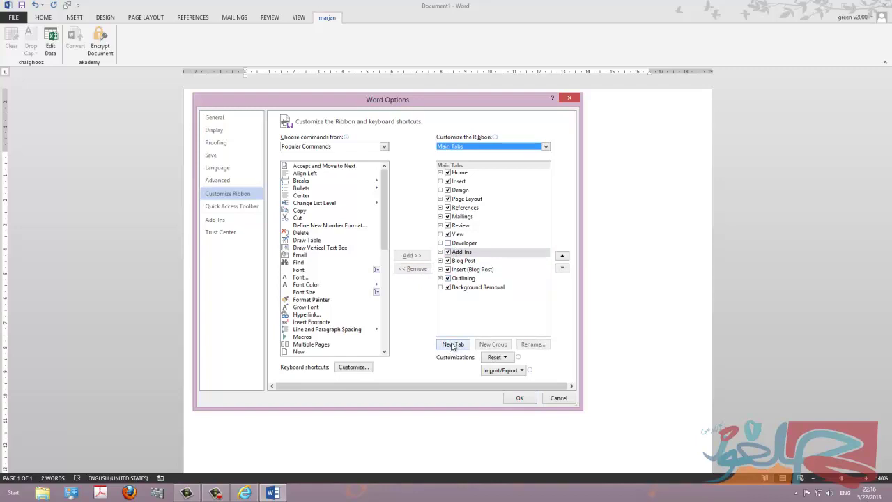
left_click(516, 400)
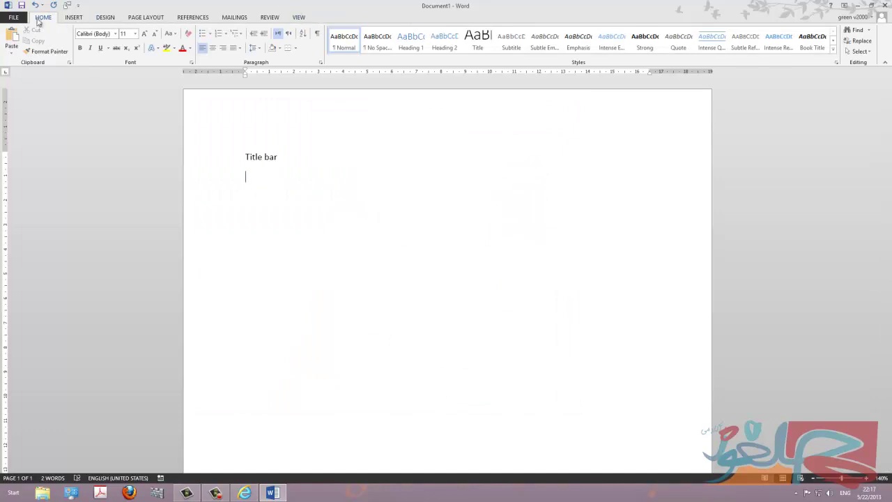
Add a New Tab (Custom) after Home in Word Options' Customize Ribbon list.
left_click(14, 18)
left_click(24, 228)
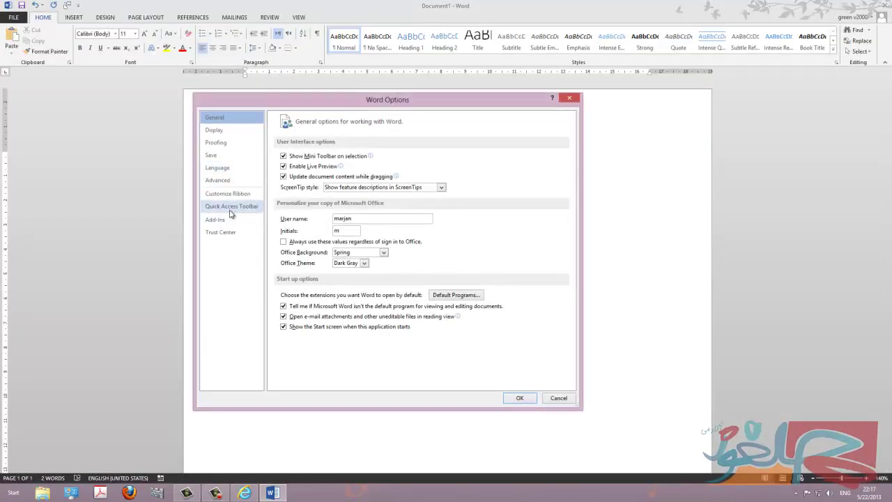
left_click(234, 194)
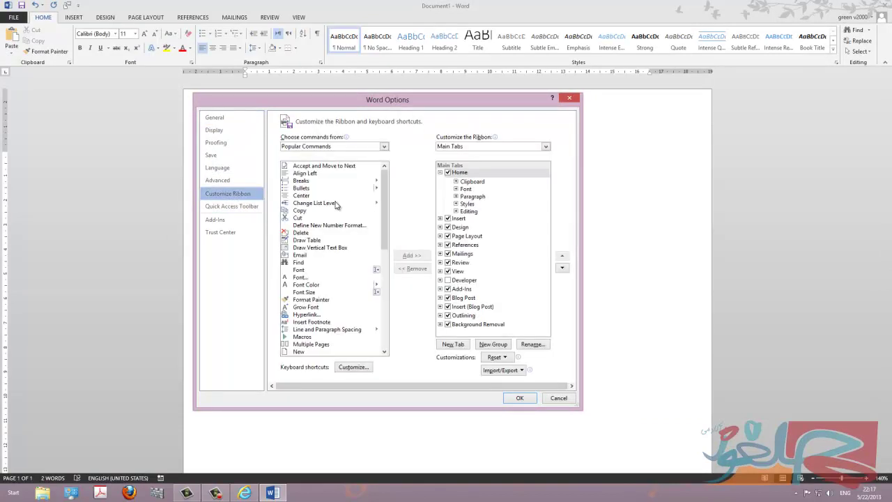
left_click(453, 344)
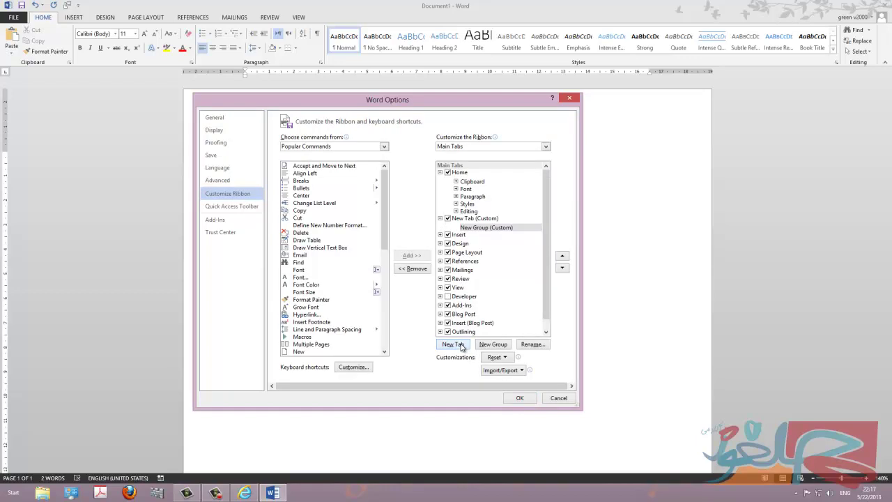
Select the new custom tab, collapse and re-expand it, and check its context menu.
key("alt+e")
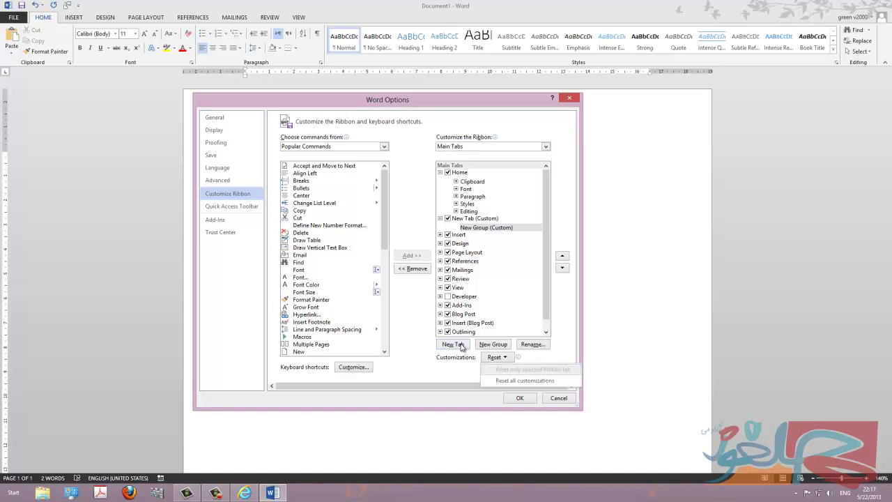
left_click(531, 347)
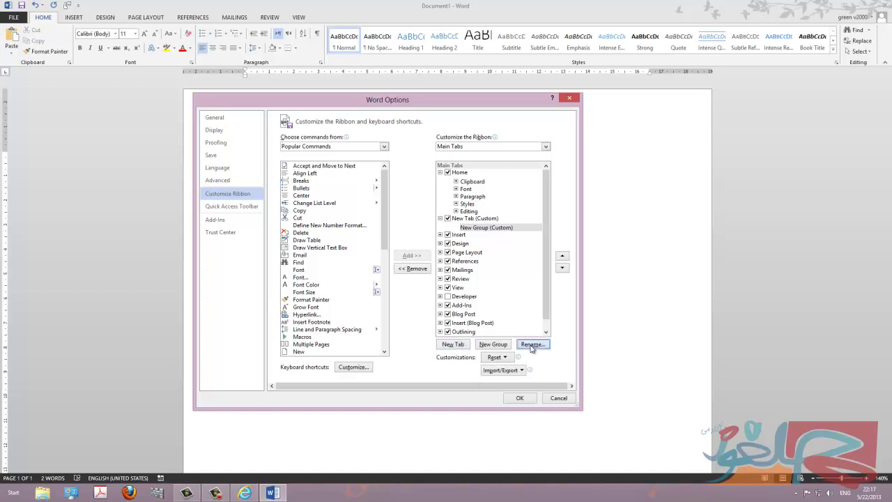
left_click(488, 219)
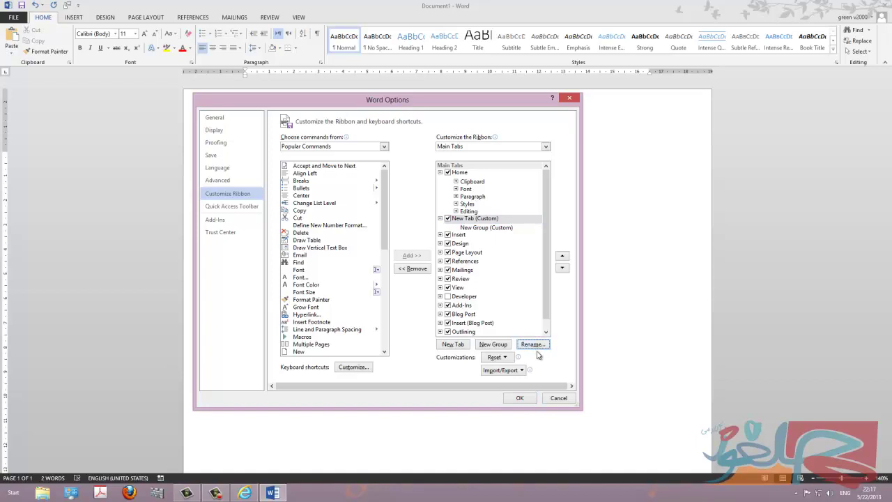
double_click(478, 220)
right_click(479, 219)
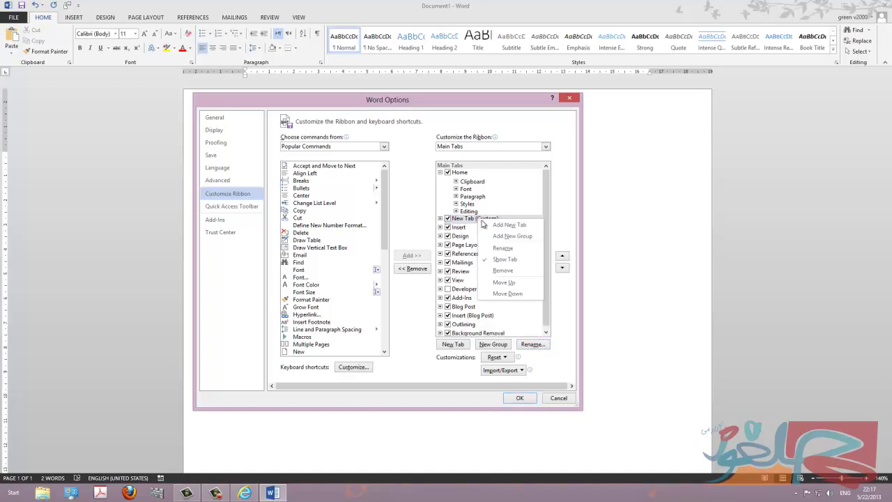
key("Escape")
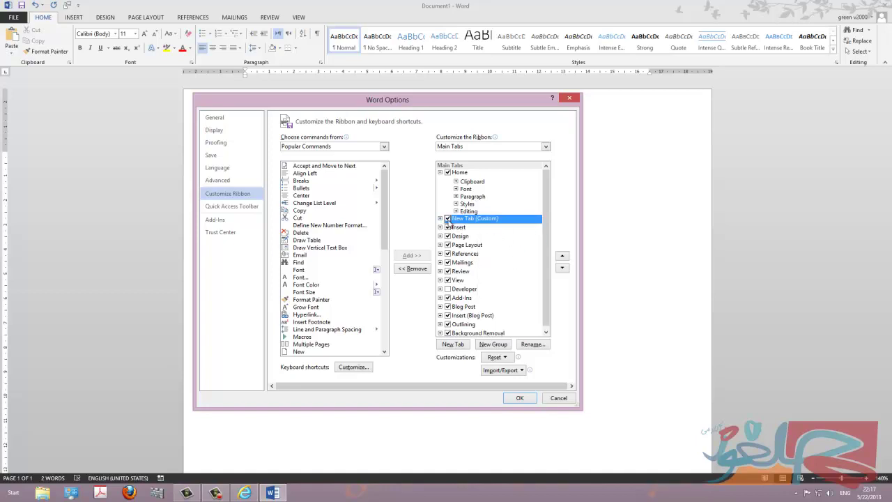
left_click(440, 218)
right_click(474, 222)
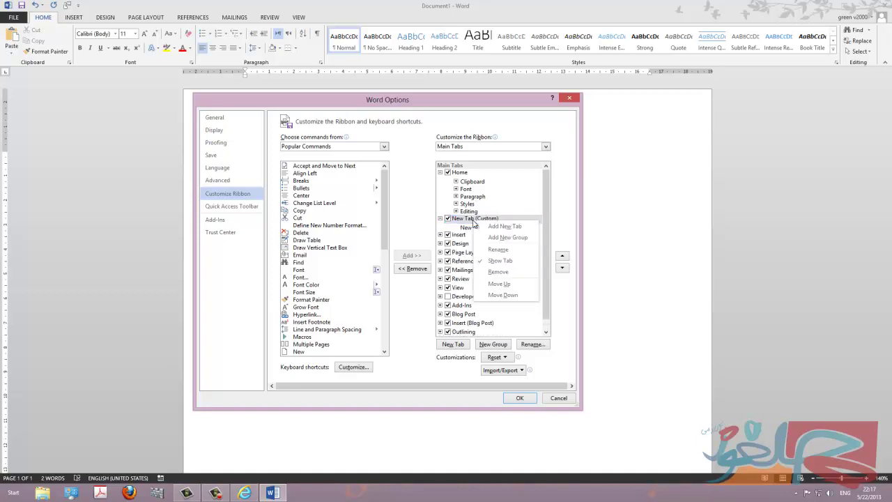
key("Escape")
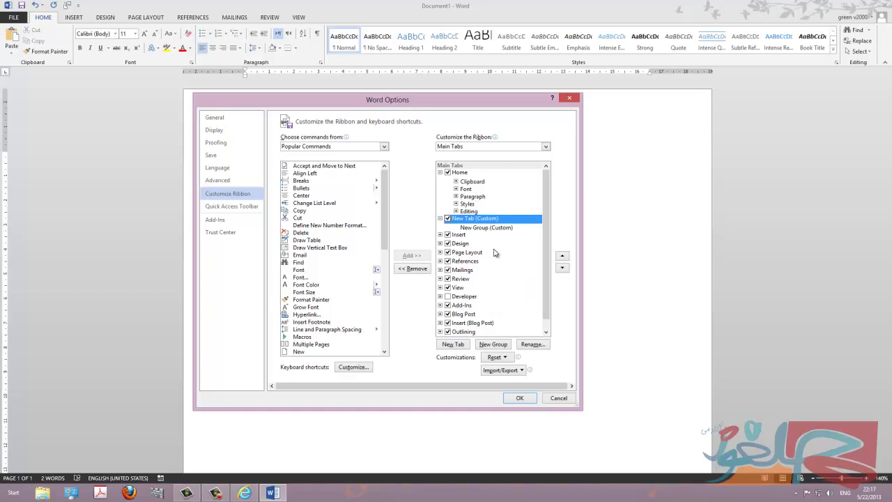
Re-toggle the new tab's group list, turn the tab back on and open its actions.
double_click(474, 222)
double_click(474, 222)
left_click(529, 345)
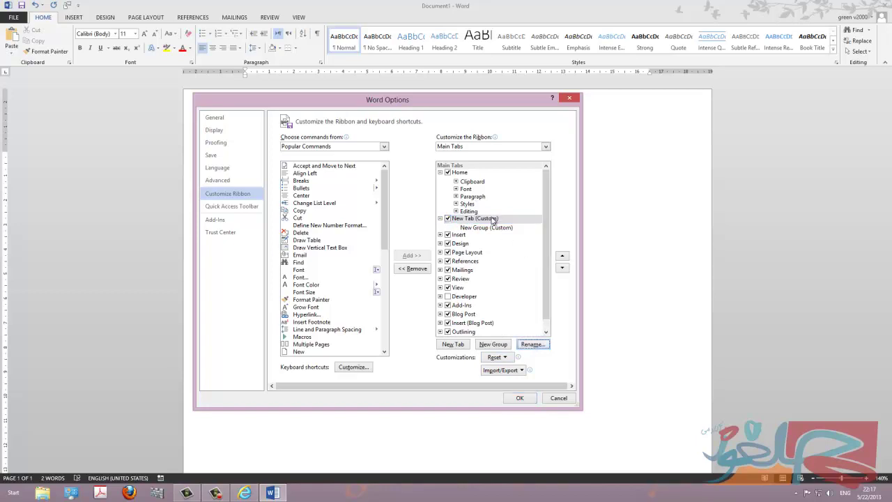
left_click(492, 219)
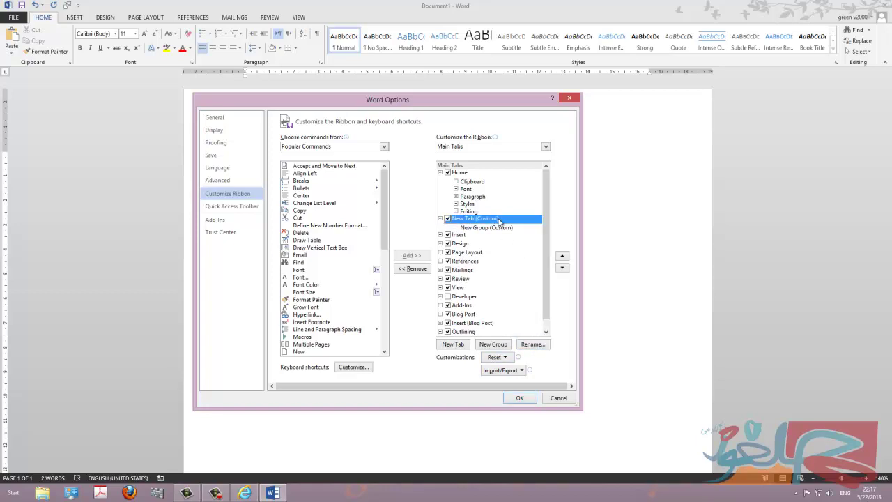
double_click(499, 221)
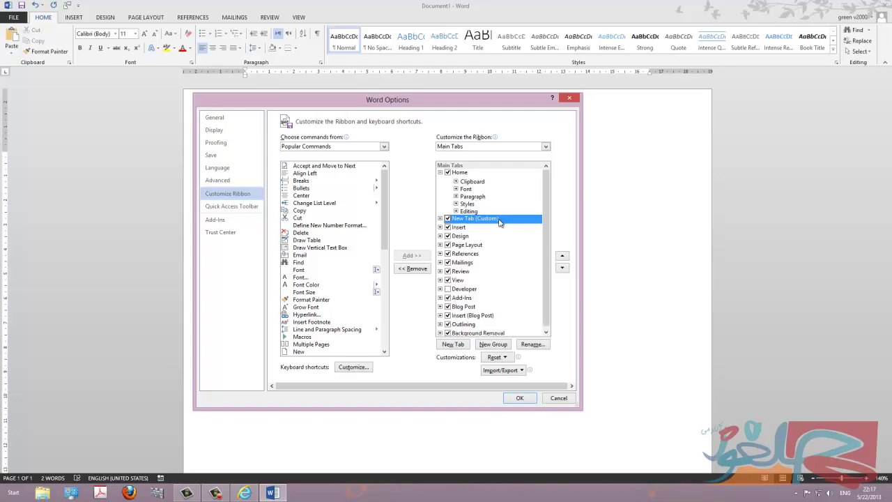
left_click(440, 219)
left_click(448, 218)
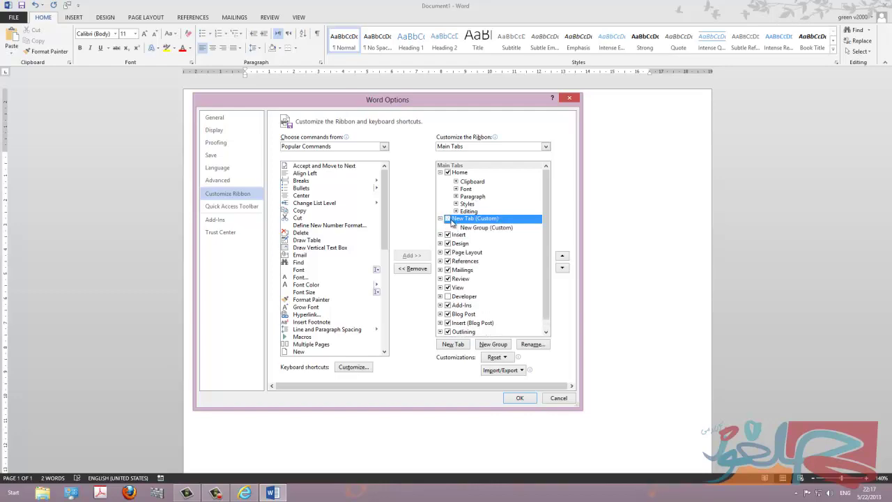
left_click(448, 219)
right_click(474, 230)
left_click(503, 259)
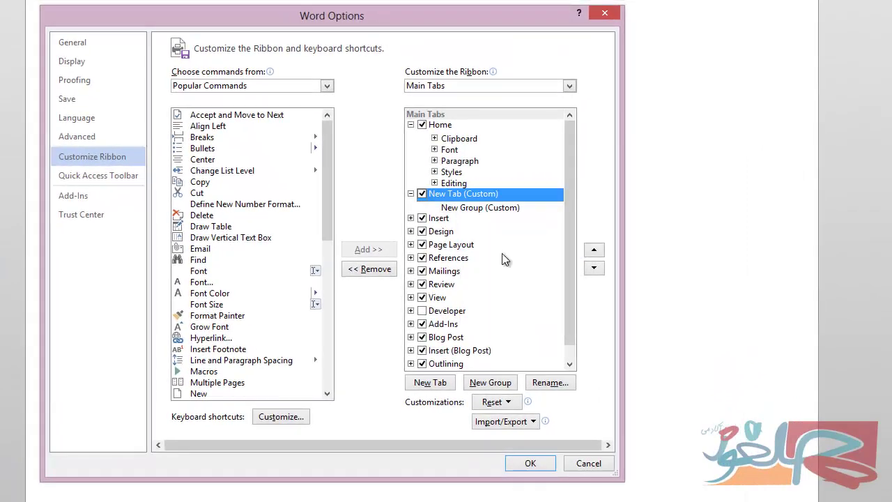
right_click(481, 197)
Give the new custom tab the display name 'selection', then select its New Group.
left_click(505, 240)
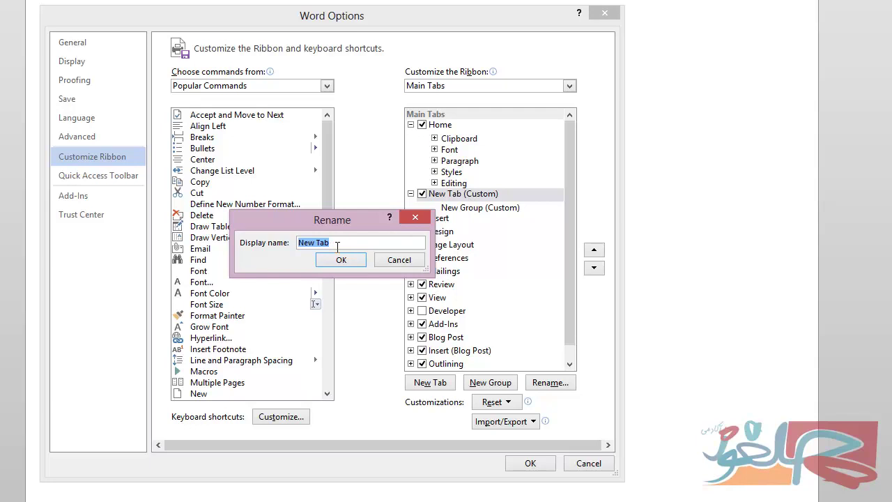
type("selection")
left_click(340, 260)
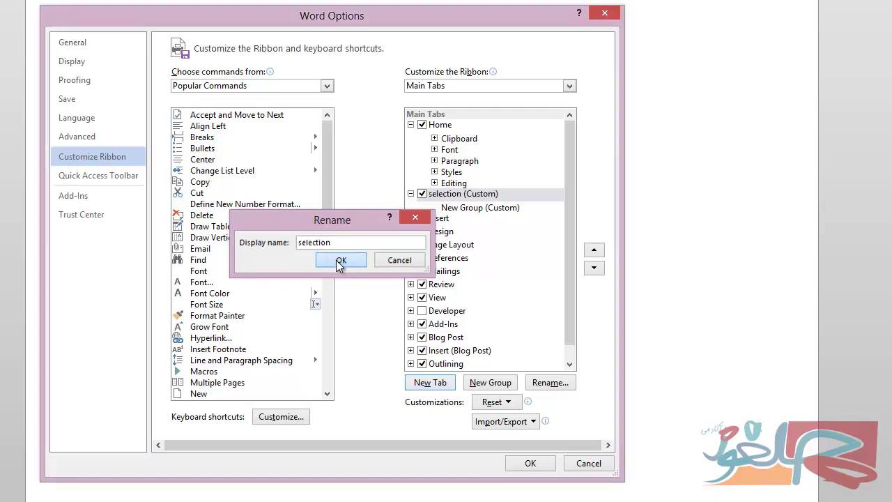
left_click(492, 209)
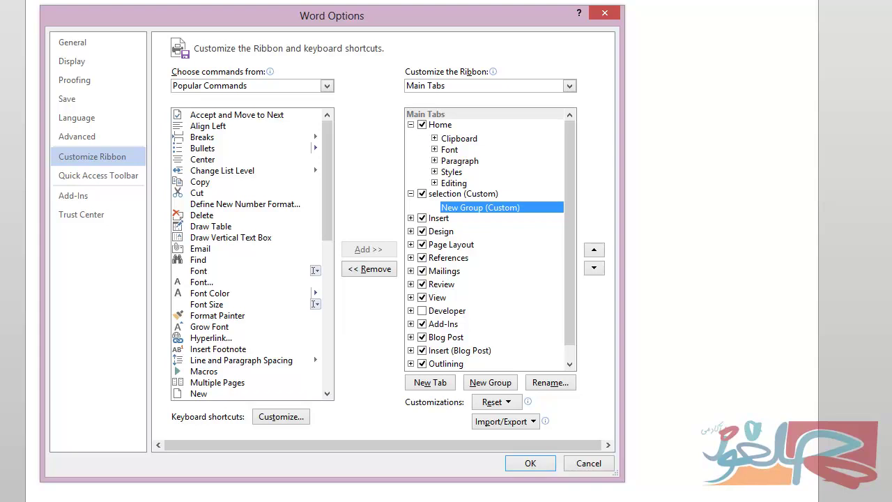
Rename the New Group to 'chalghooz'.
left_click(546, 382)
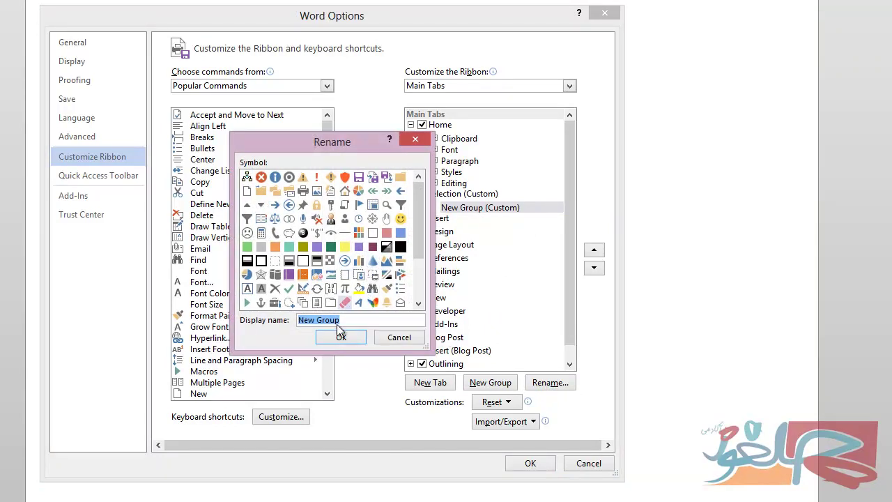
type("c")
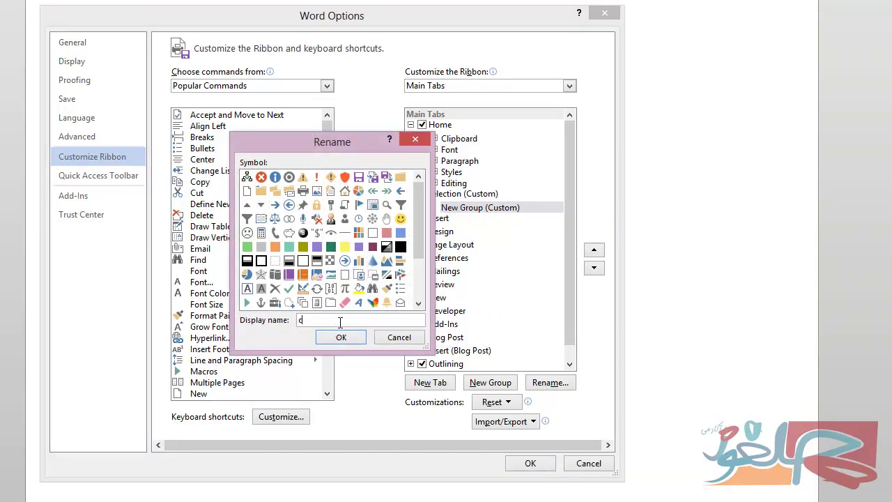
type("halghooz")
left_click(340, 337)
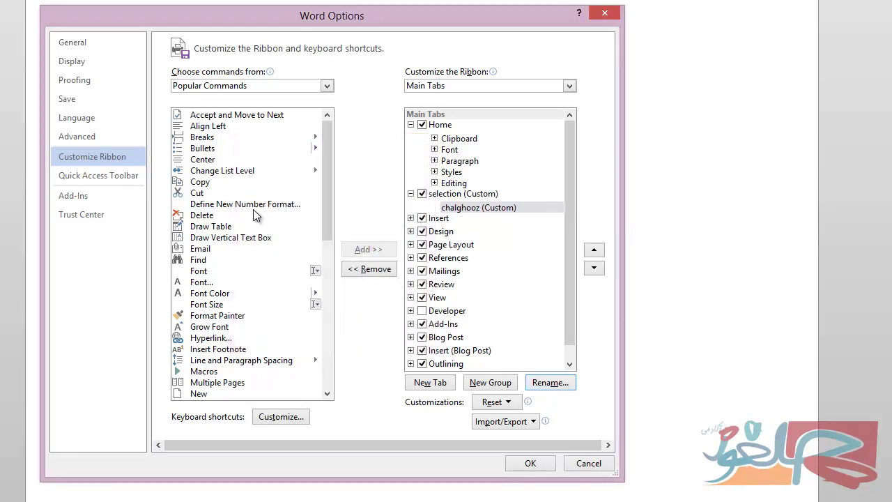
Add Hyperlink, Multiple Pages and Shapes to chalghooz, then create a second New Group.
left_click_drag(328, 232, 331, 256)
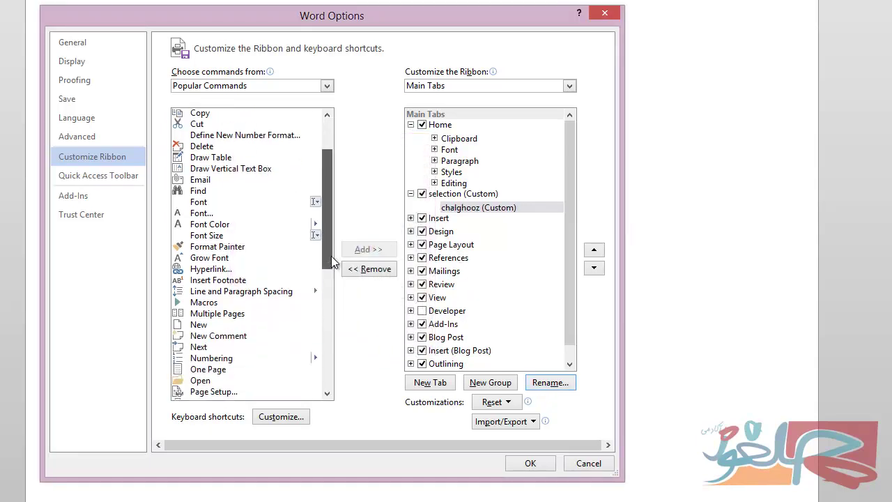
left_click(213, 267)
left_click(368, 251)
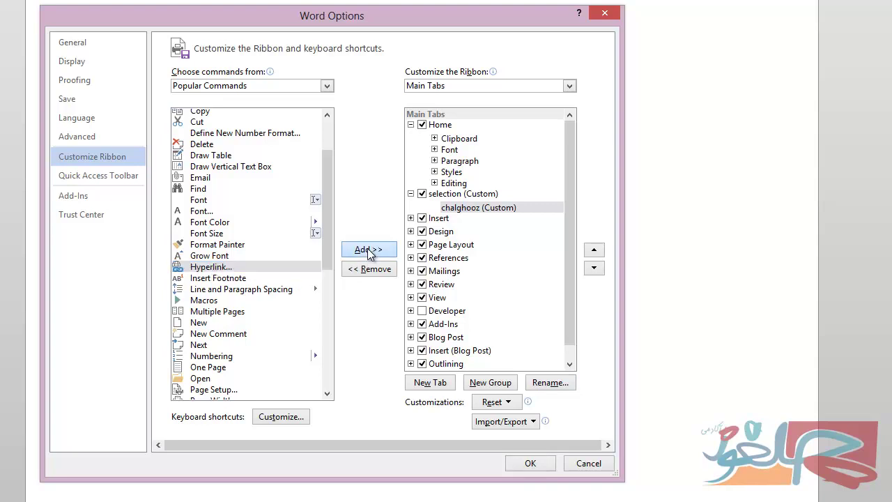
left_click(222, 313)
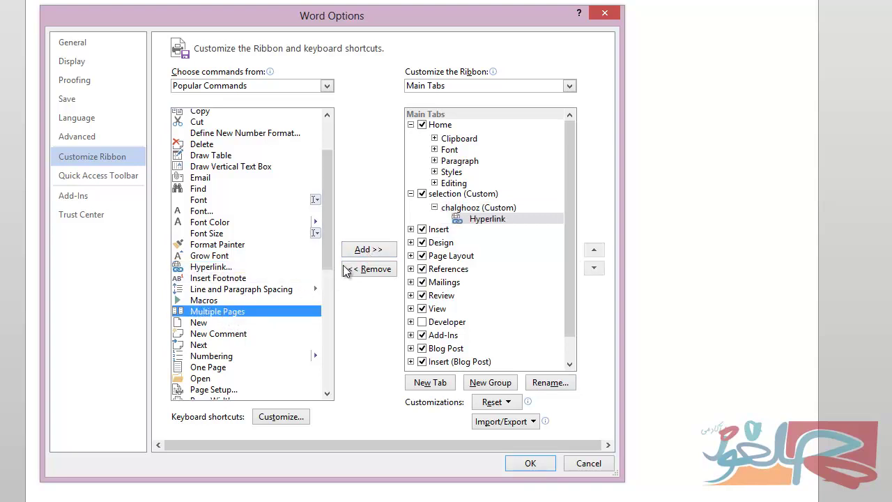
left_click(366, 249)
left_click_drag(325, 258, 329, 328)
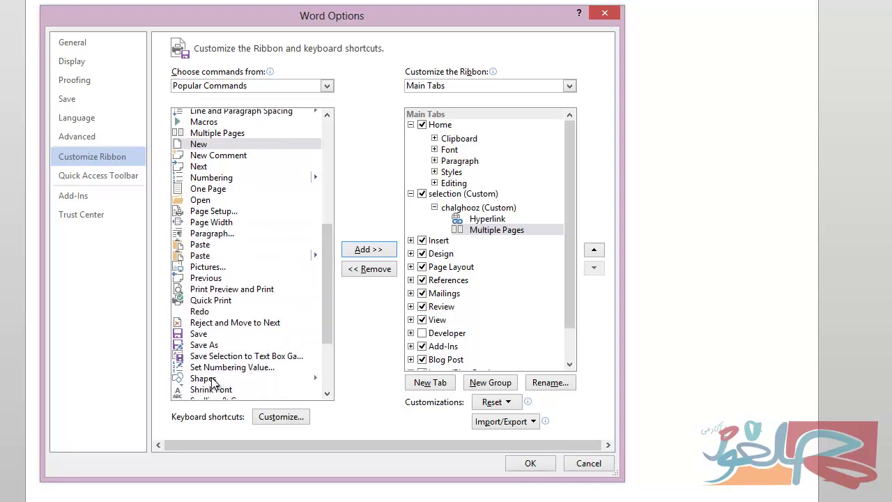
left_click(253, 380)
left_click(368, 253)
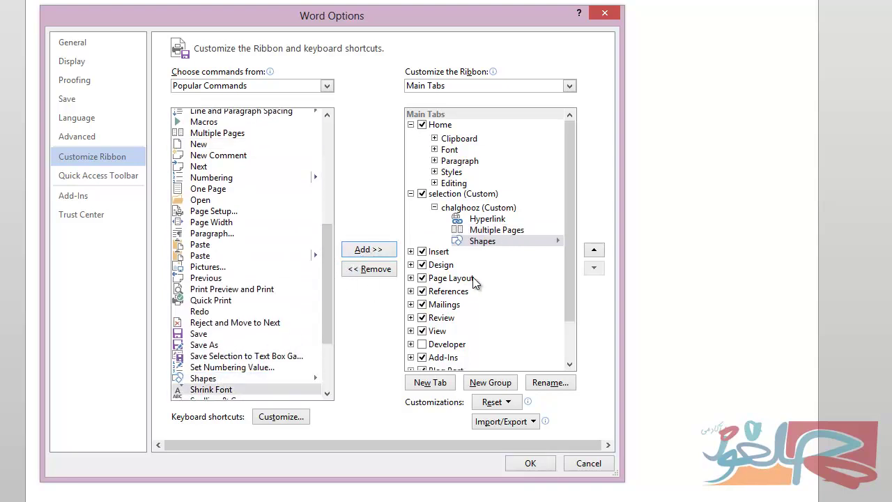
left_click(492, 387)
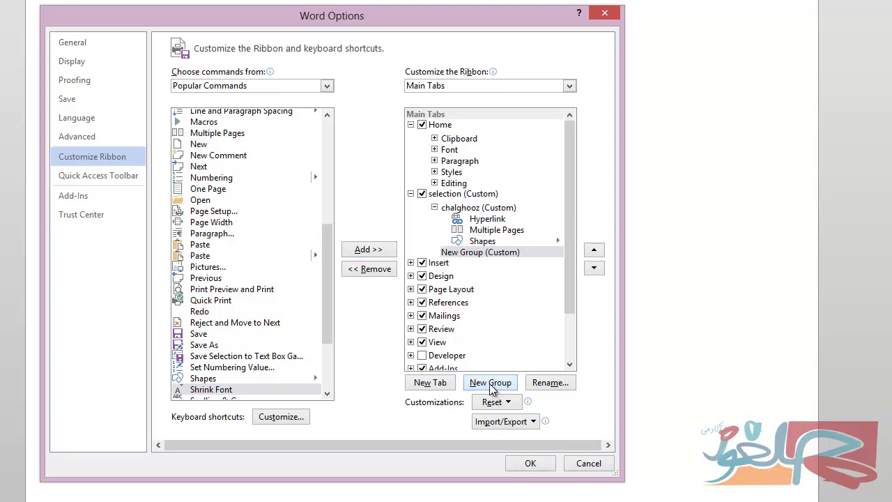
Rename the second group to 'akademy' with the blue symbol.
left_click(540, 383)
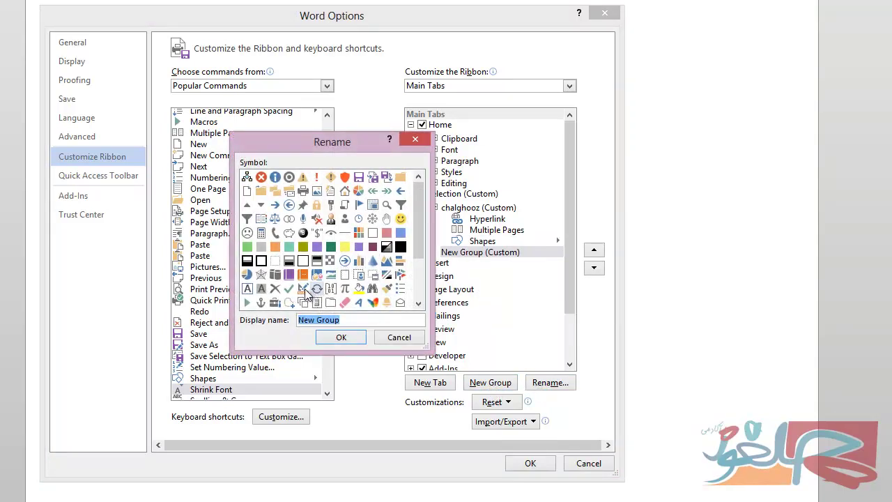
left_click(400, 233)
left_click_drag(336, 320, 293, 325)
type("a")
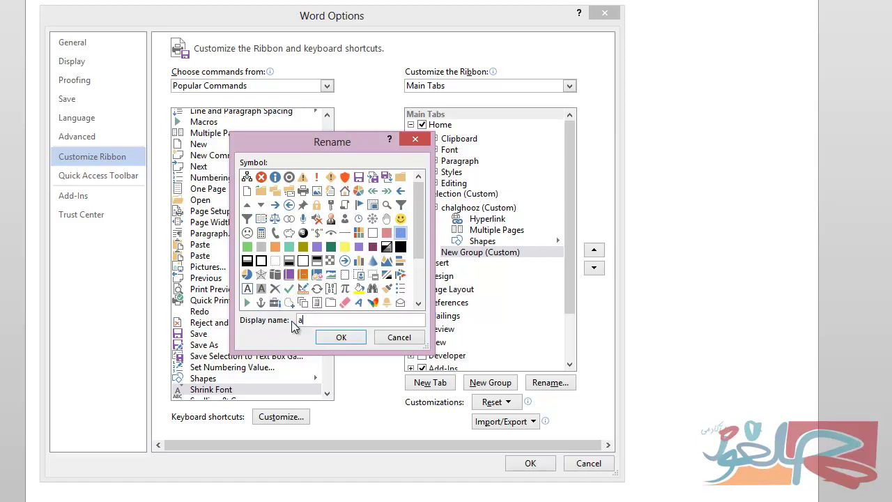
type("kademy")
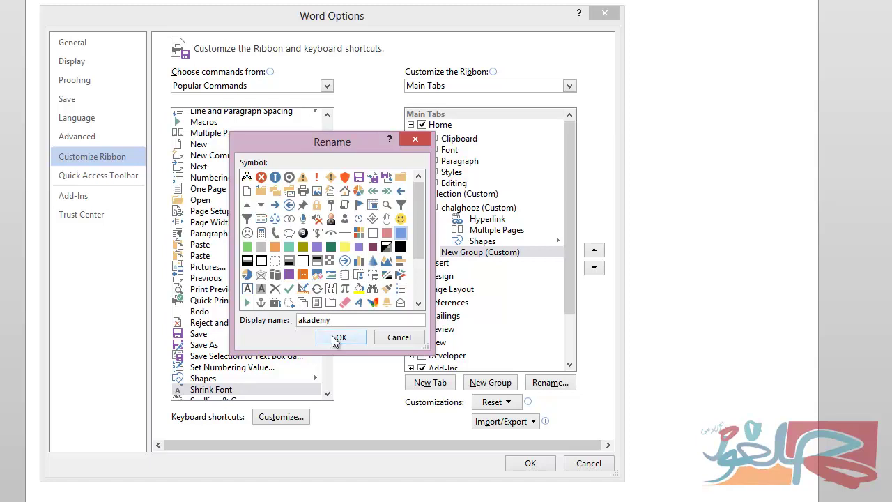
left_click(338, 338)
From All Commands, add Wrap Text, Workflows and Word Picture to akademy and save.
left_click_drag(328, 292, 326, 343)
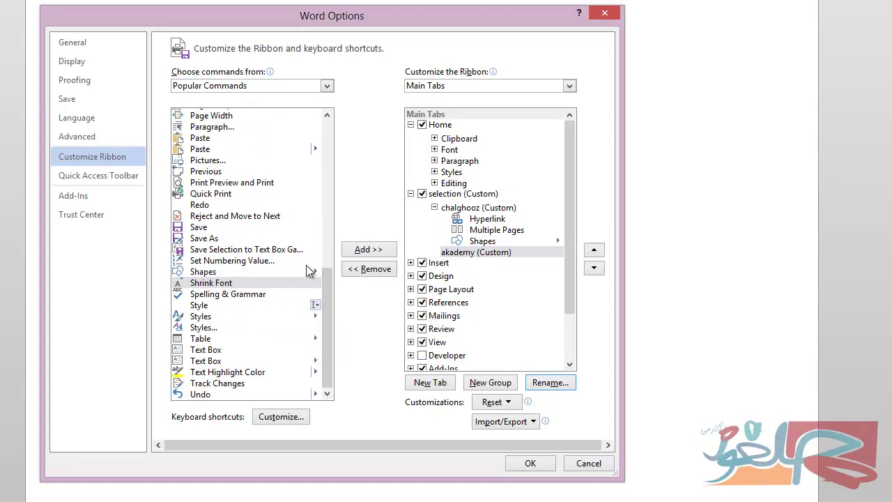
left_click(327, 88)
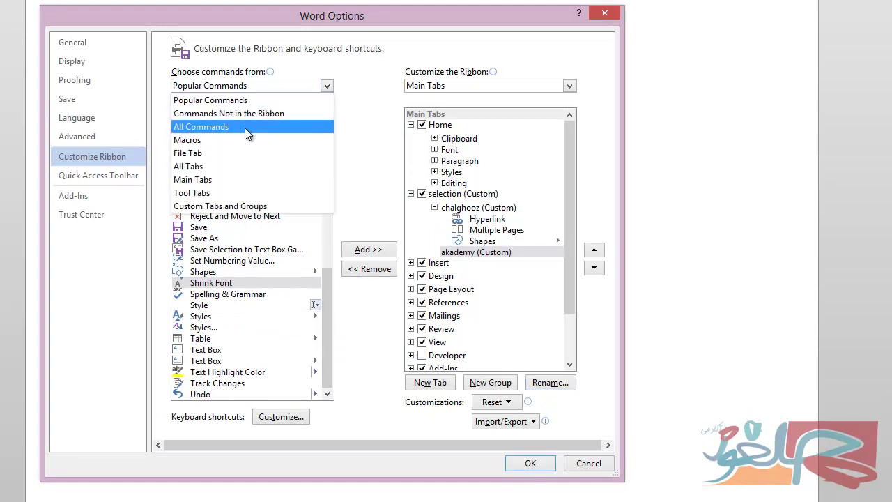
left_click(284, 221)
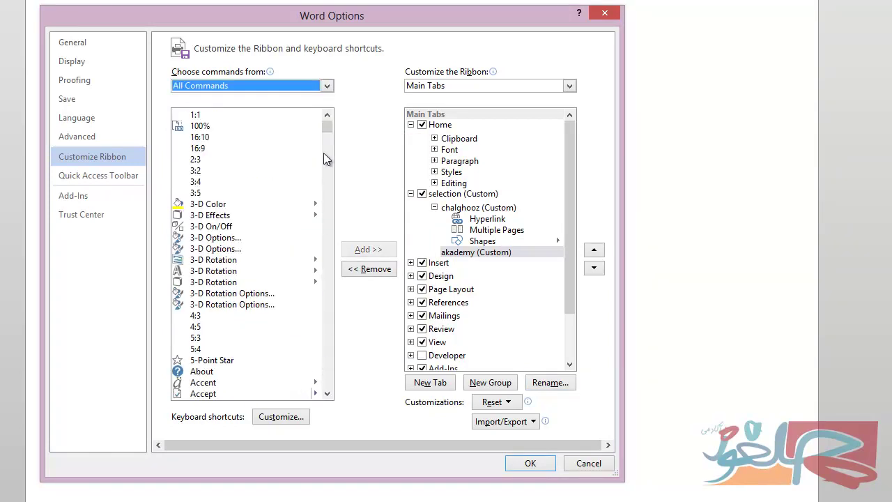
left_click_drag(326, 126, 334, 407)
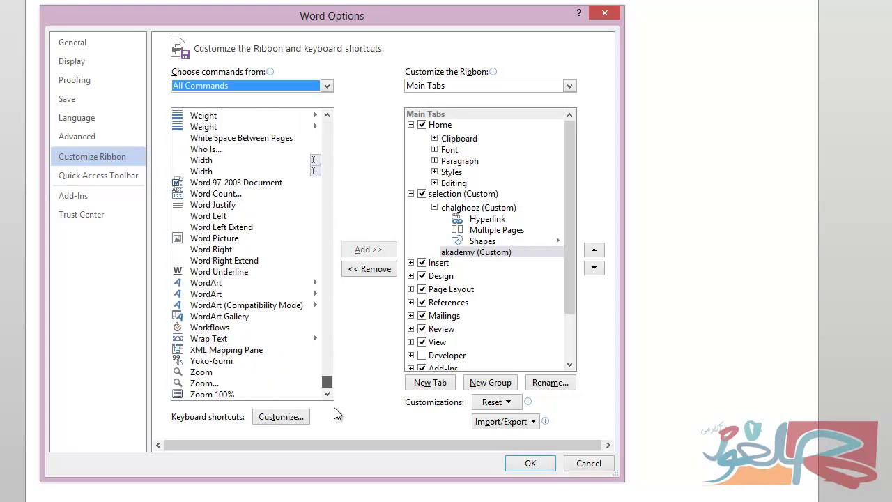
left_click(214, 340)
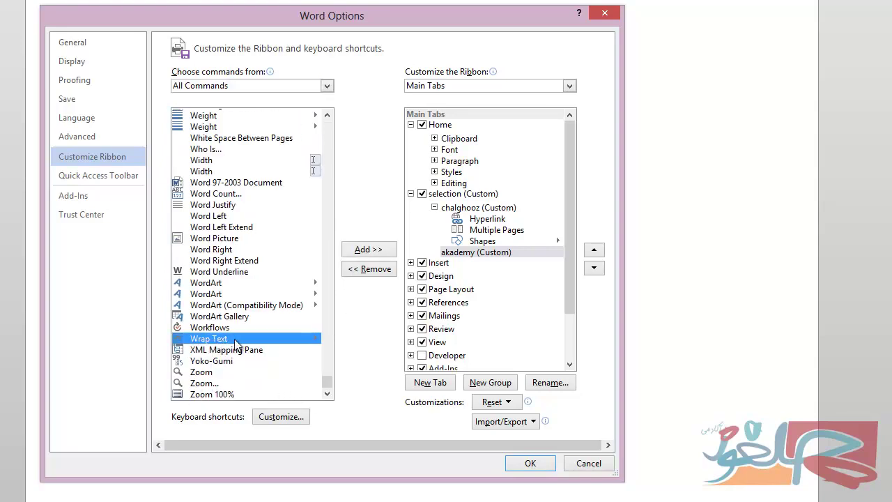
left_click(382, 251)
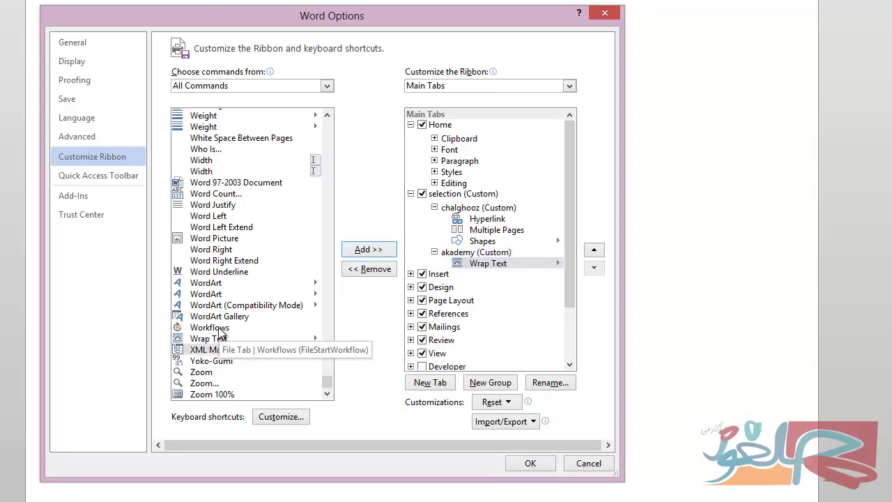
left_click(240, 328)
left_click(358, 252)
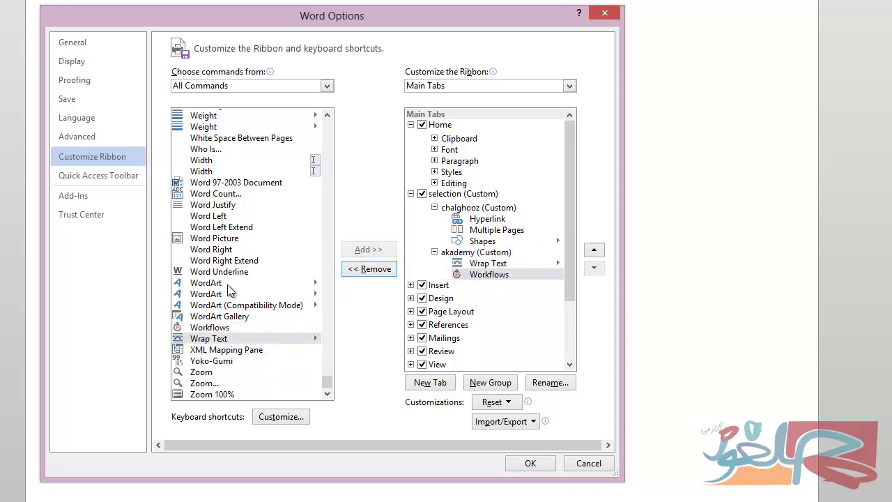
left_click(216, 238)
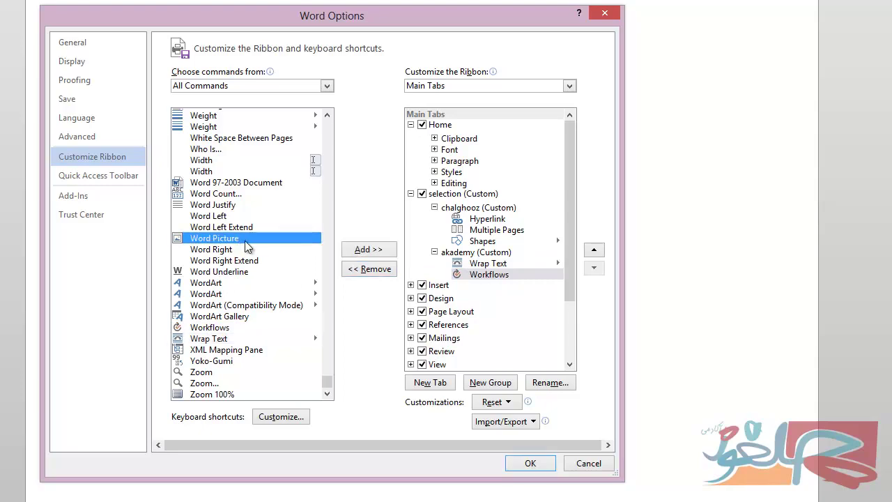
left_click(367, 249)
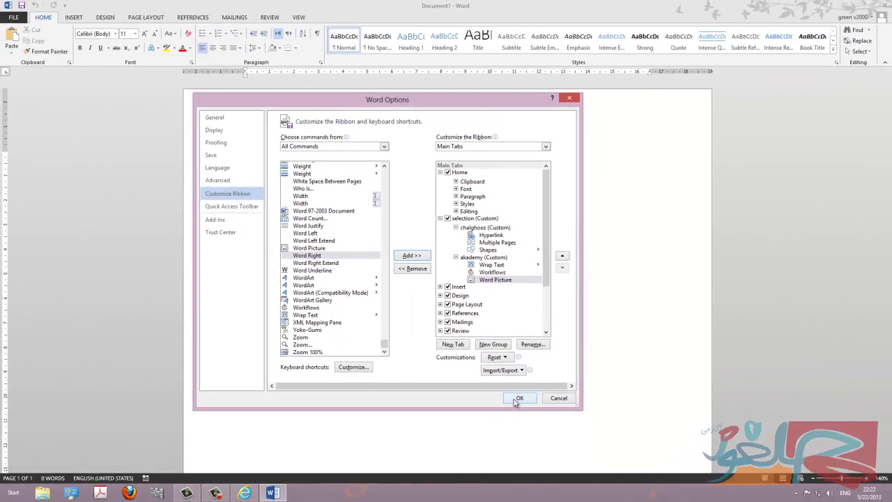
left_click(518, 398)
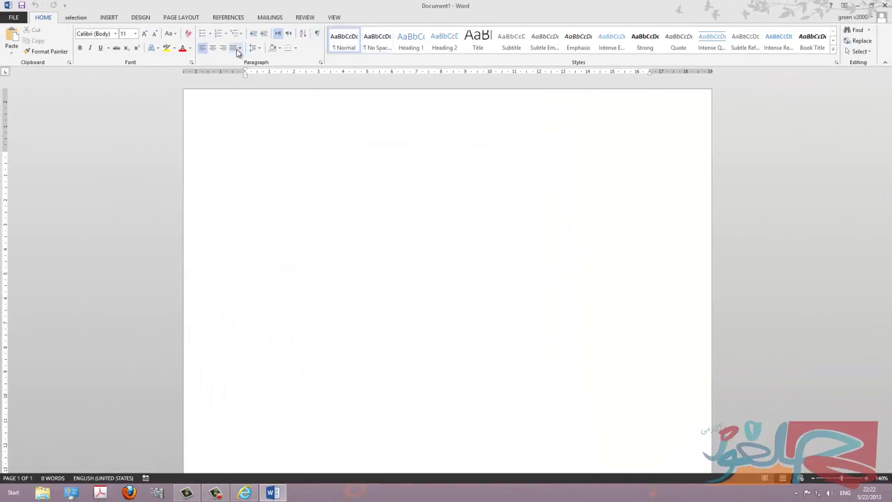
Show the selection tab's chalghooz and akademy groups, then reopen Word Options.
left_click(76, 18)
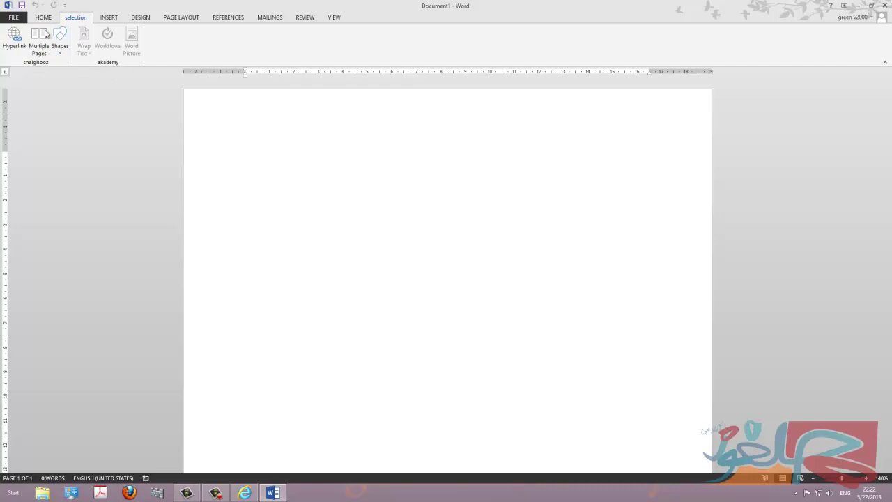
left_click(2, 18)
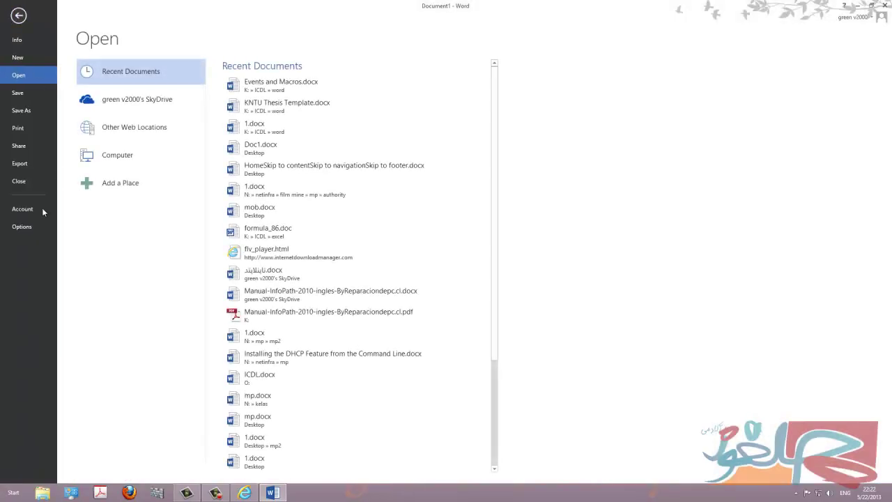
left_click(21, 226)
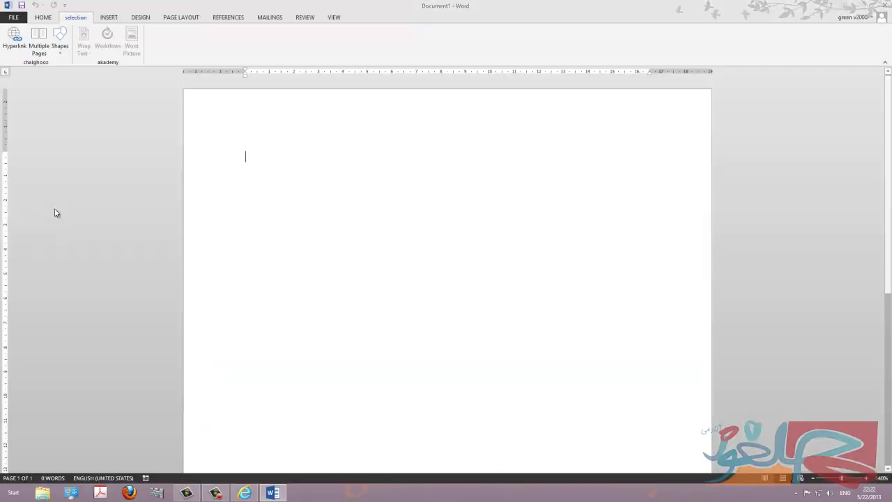
Move the selection tab down six places to below View and apply the new order.
left_click(243, 194)
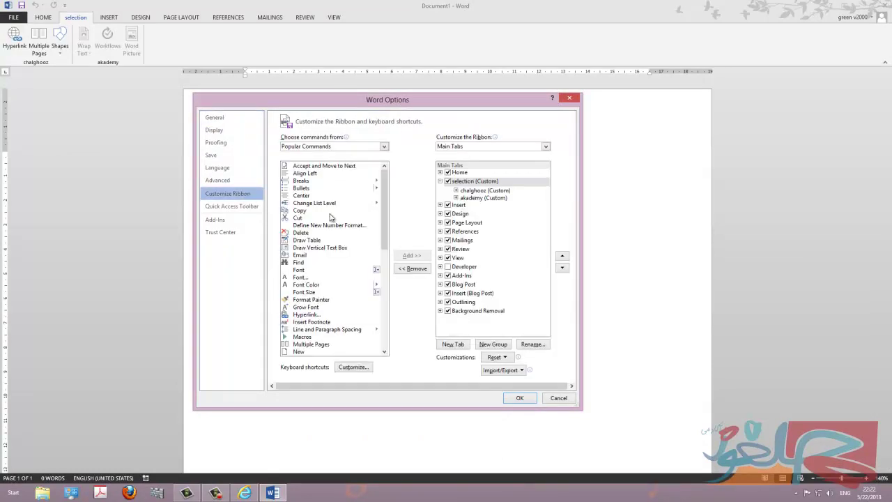
left_click(563, 268)
left_click(562, 269)
left_click(563, 269)
left_click(563, 269)
left_click(563, 269)
left_click(563, 269)
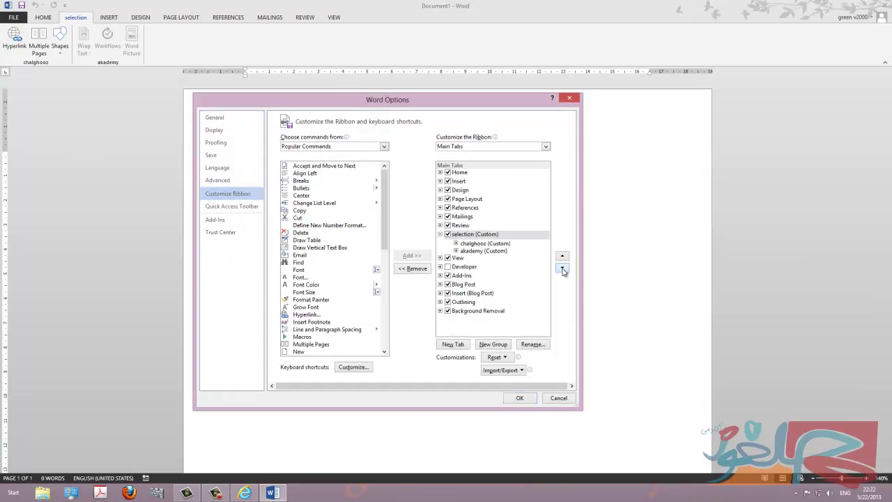
left_click(562, 269)
left_click(562, 269)
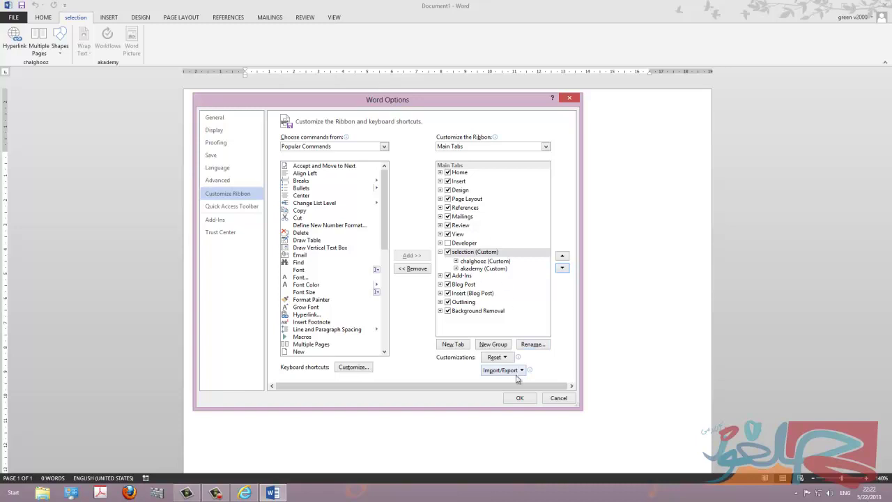
left_click(519, 398)
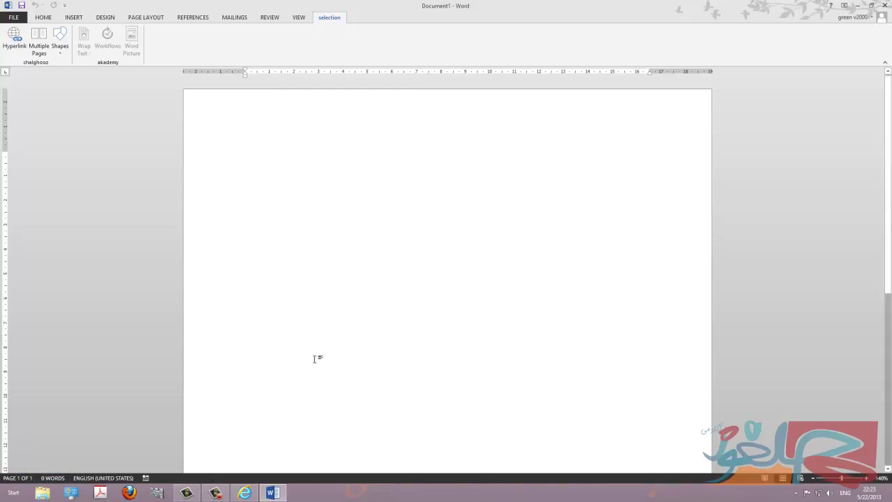
right_click(490, 479)
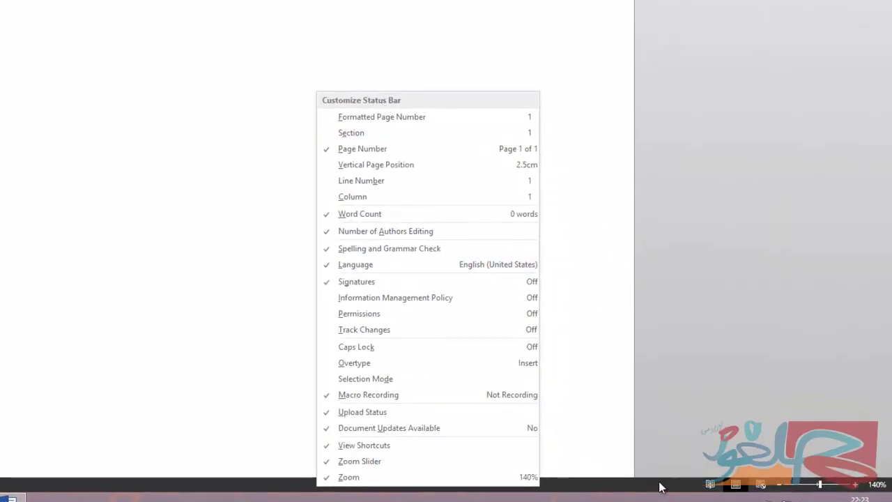
left_click(755, 479)
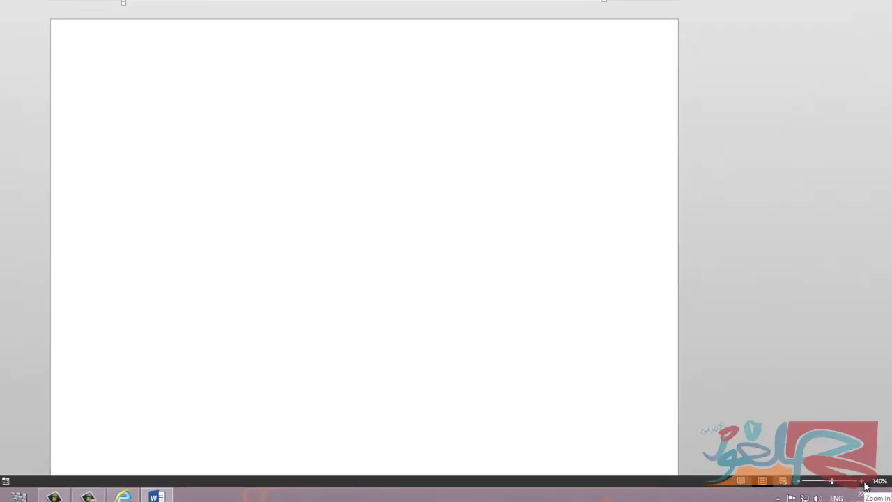
Zoom the document in three steps and back out three, then return to the Home tab.
left_click(857, 486)
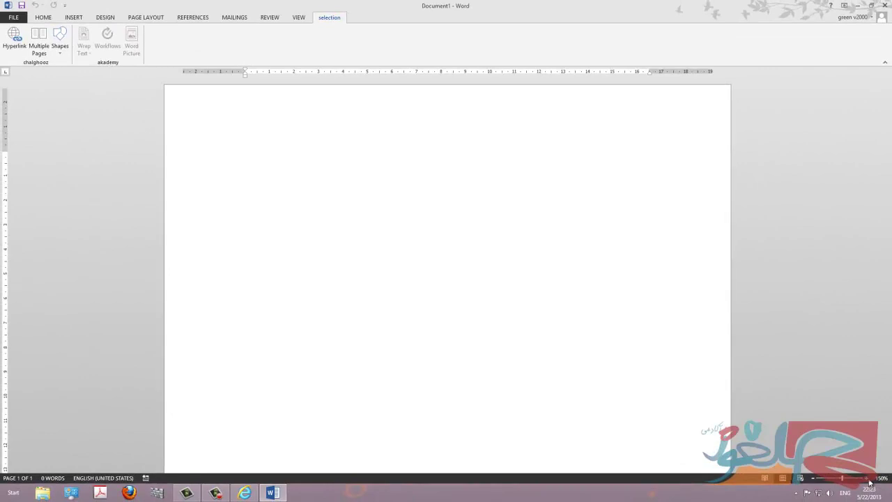
left_click(867, 479)
left_click(868, 479)
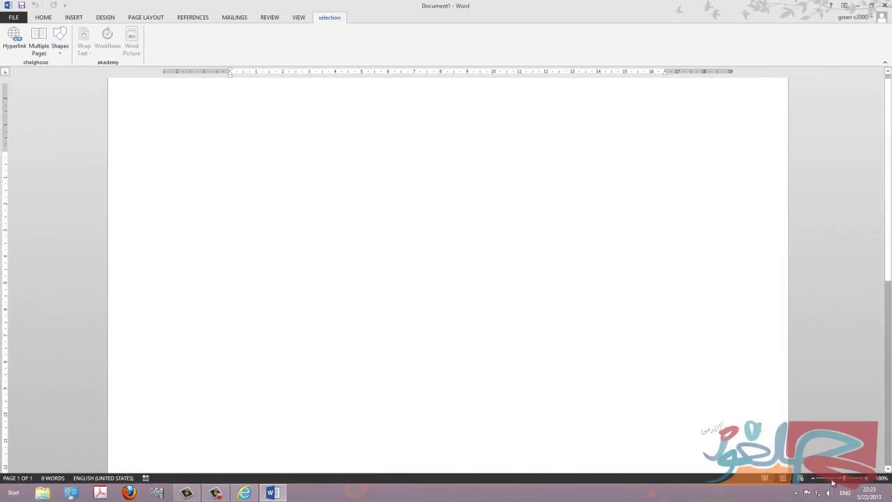
left_click(813, 478)
left_click(813, 479)
left_click(813, 479)
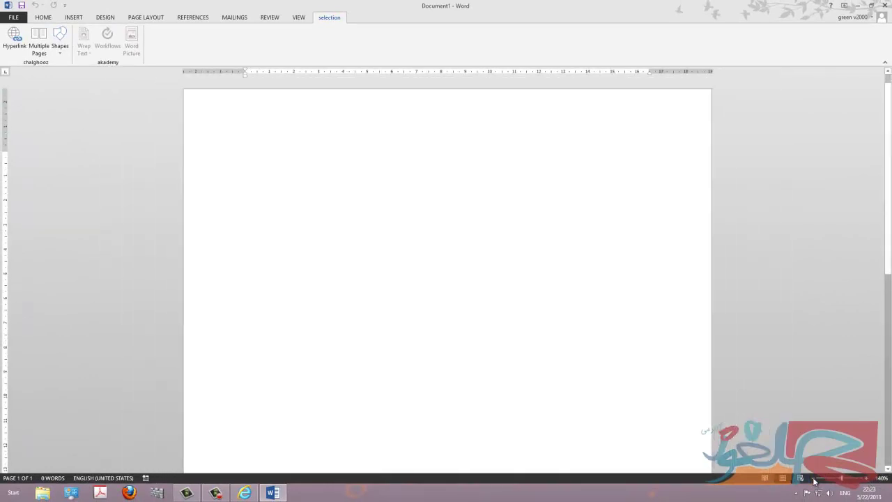
left_click(813, 479)
left_click(814, 479)
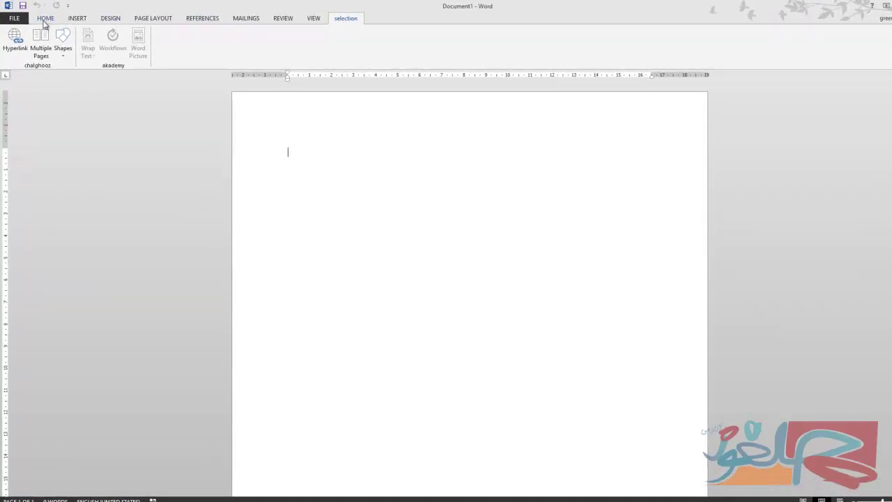
left_click(45, 21)
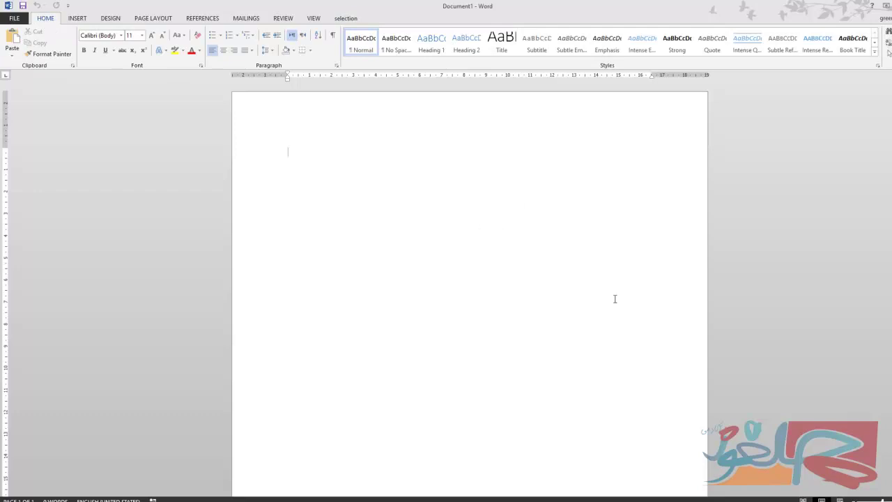